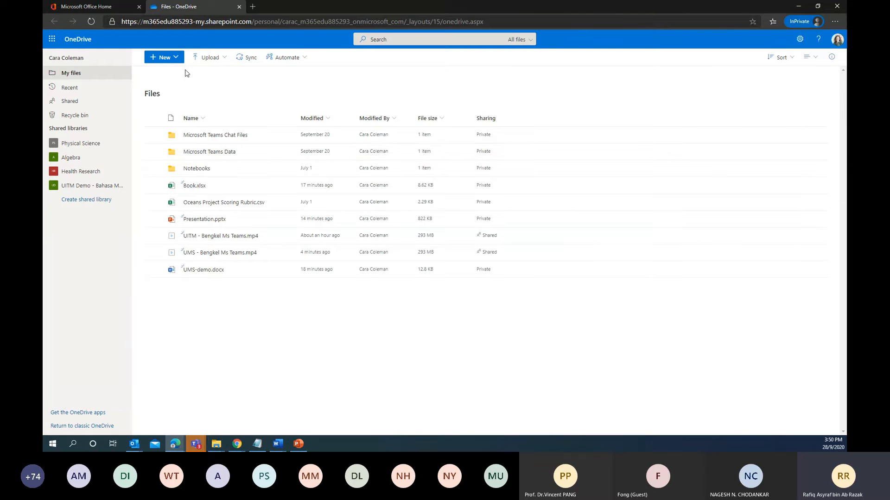
- Create a new folder named DEMO in the main Files list
{"action": "left_click", "coordinate": [175, 58]}
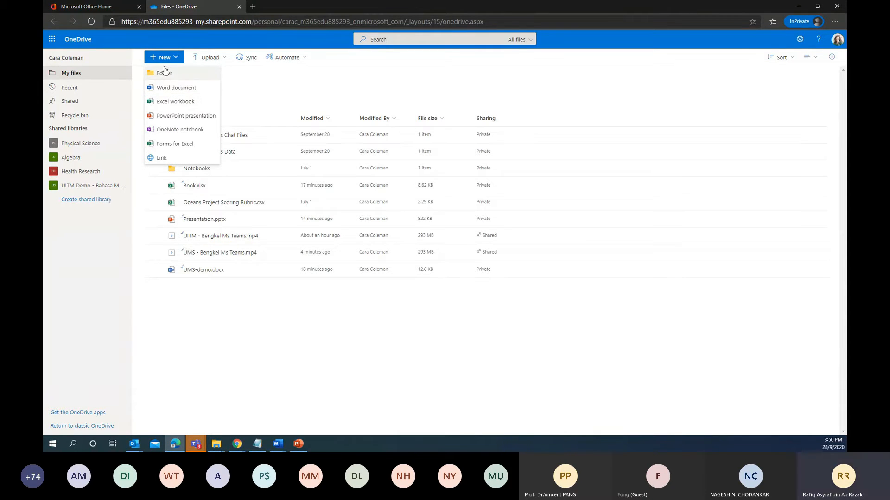
{"action": "left_click", "coordinate": [184, 75]}
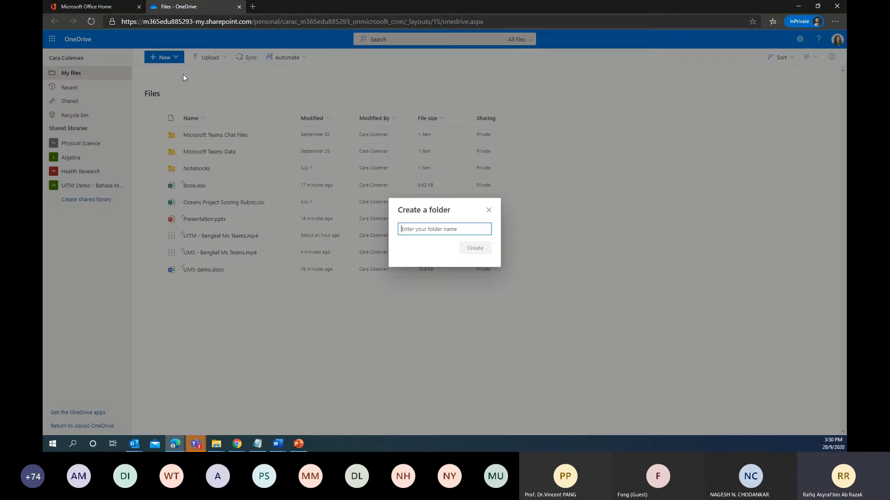
{"action": "type", "text": "UiTM Demo"}
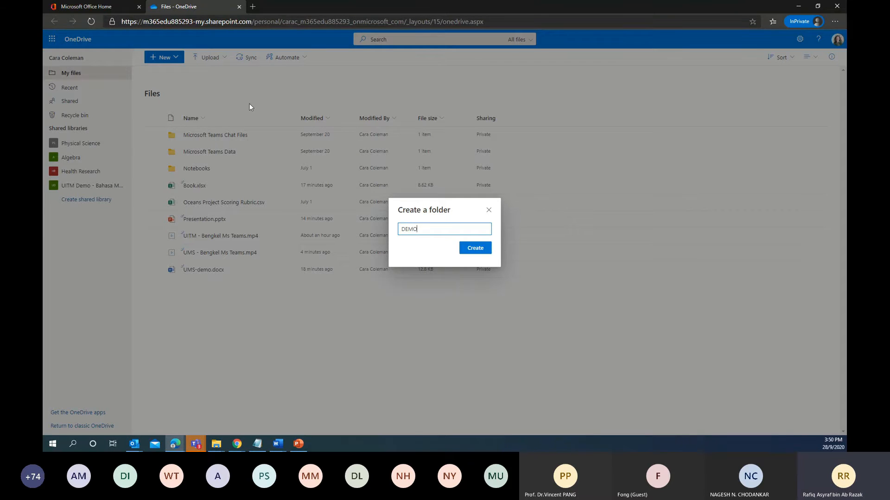
{"action": "key", "text": "Return"}
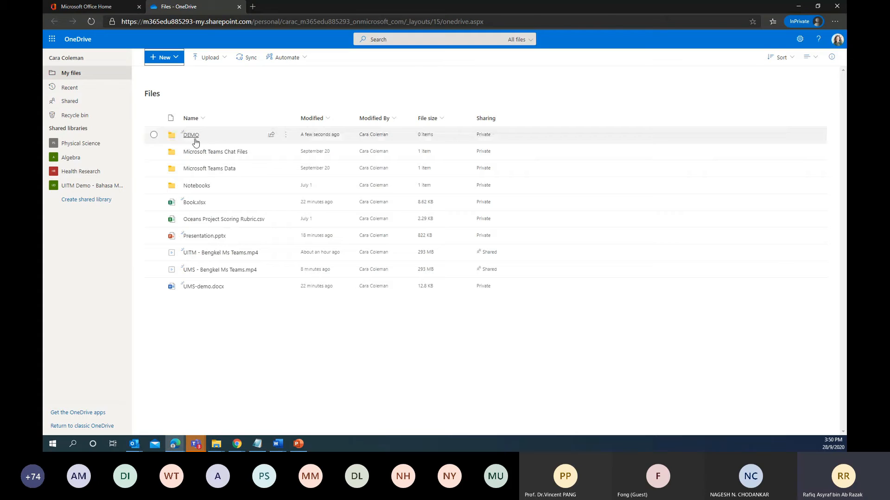
- Open the DEMO folder and create a new Word document inside it
{"action": "left_click", "coordinate": [194, 135]}
{"action": "left_click", "coordinate": [161, 56]}
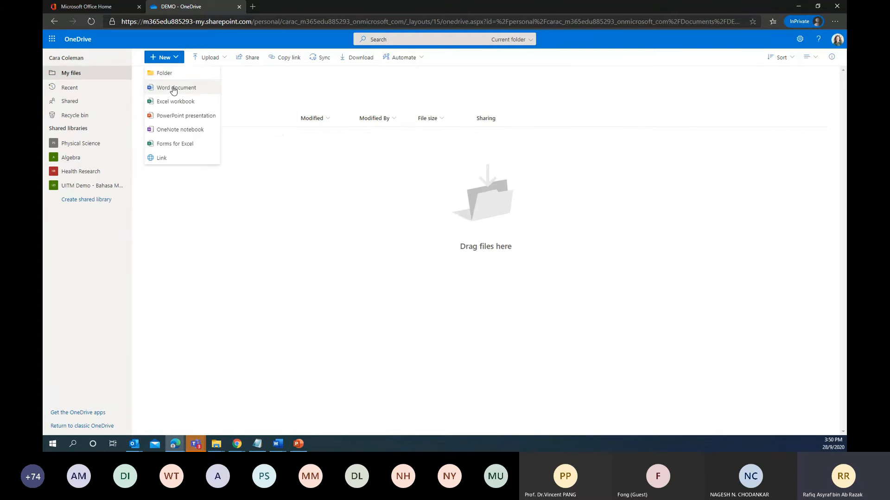
{"action": "left_click", "coordinate": [173, 88]}
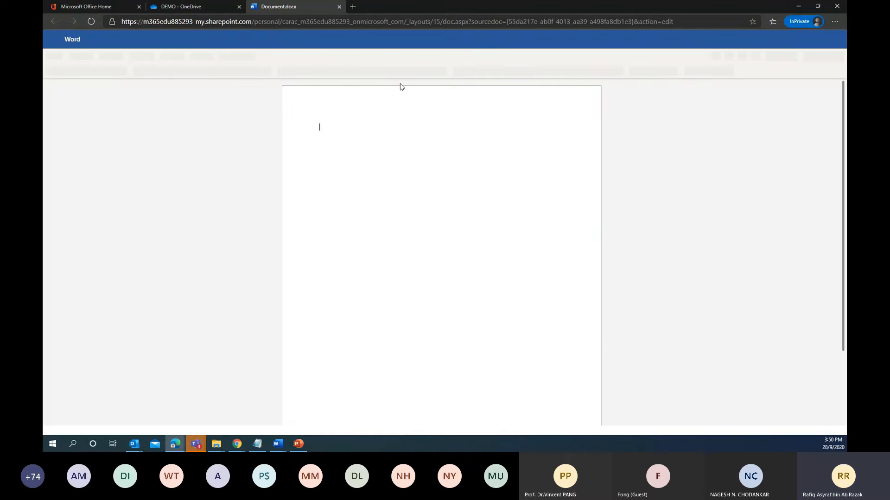
- Rename the new Word document as TEST and close it to return to the DEMO folder
{"action": "left_click", "coordinate": [436, 40]}
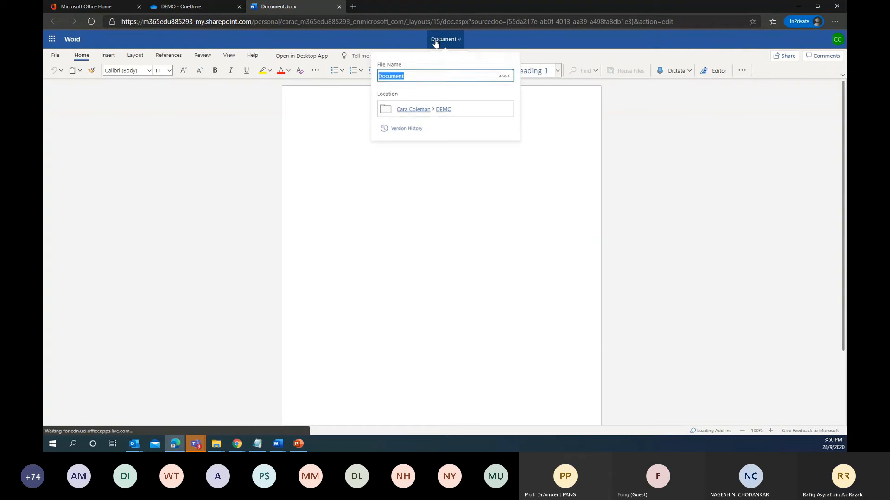
{"action": "type", "text": "TE"}
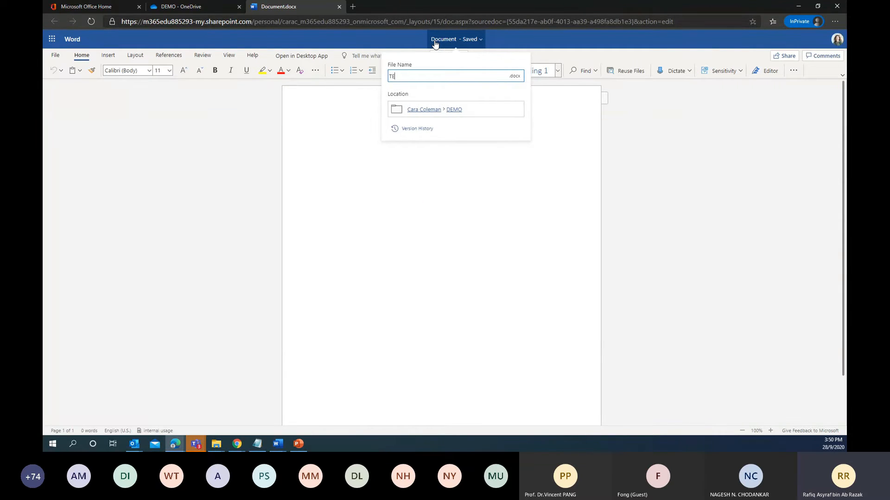
{"action": "type", "text": "ST"}
{"action": "left_click", "coordinate": [429, 189]}
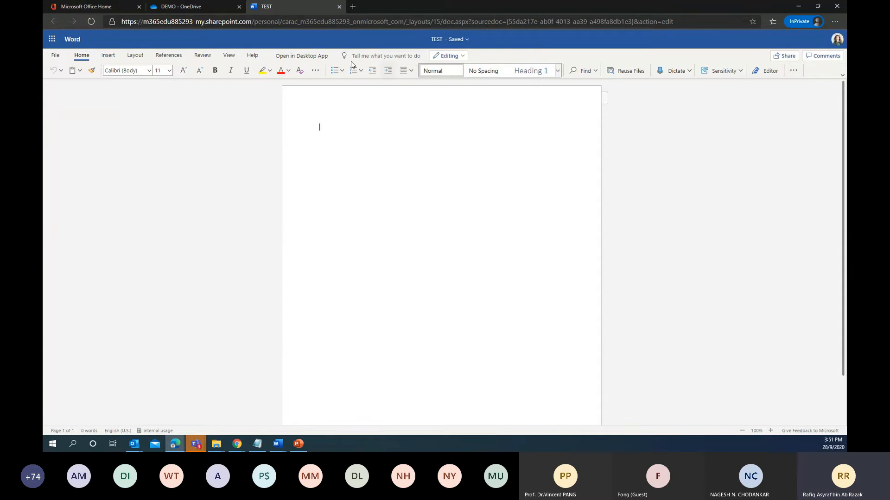
{"action": "left_click", "coordinate": [338, 7]}
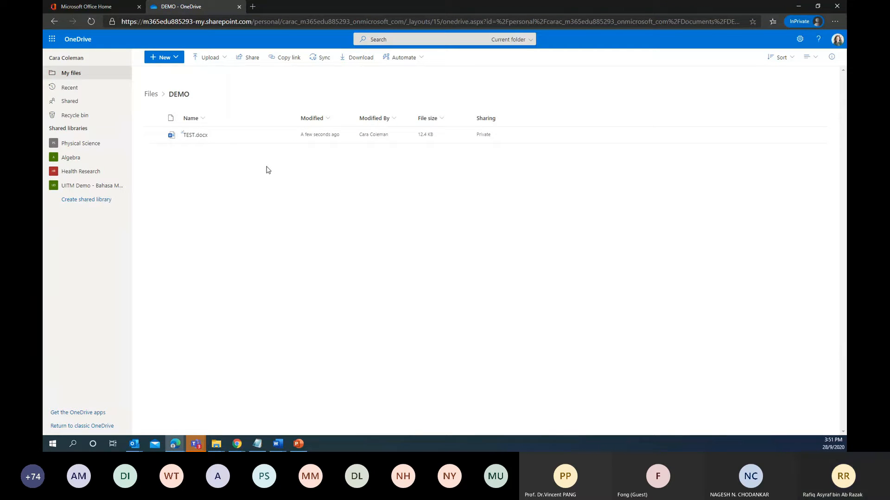
- Look at the folder and file upload options for the DEMO folder, dismissing each chooser without uploading anything
{"action": "mouse_move", "coordinate": [271, 135]}
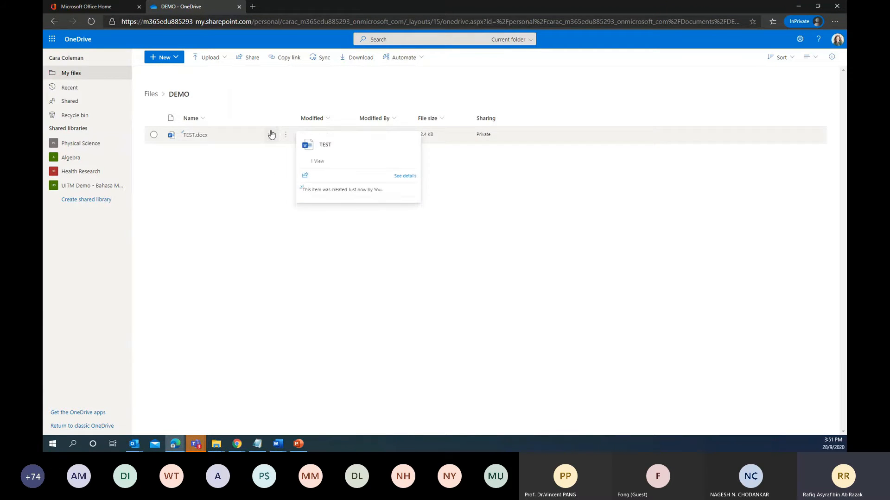
{"action": "left_click", "coordinate": [225, 62]}
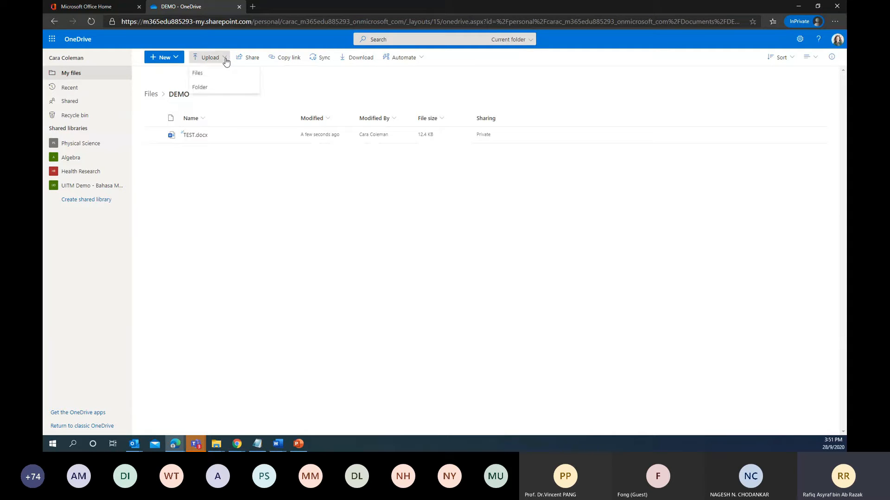
{"action": "left_click", "coordinate": [218, 87]}
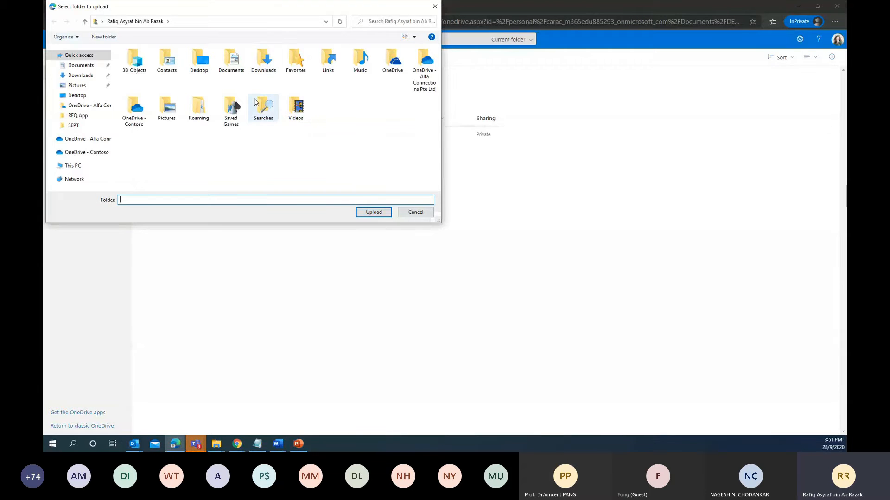
{"action": "left_click", "coordinate": [435, 6]}
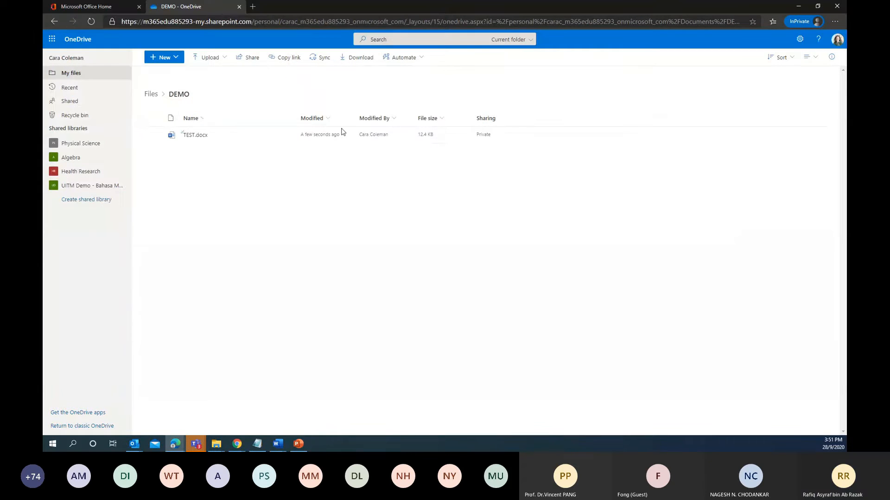
{"action": "left_click", "coordinate": [215, 58]}
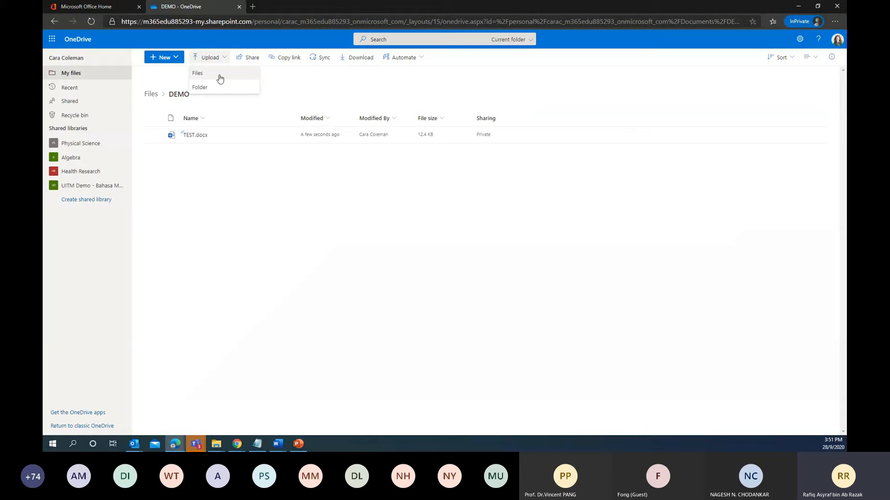
{"action": "left_click", "coordinate": [220, 77]}
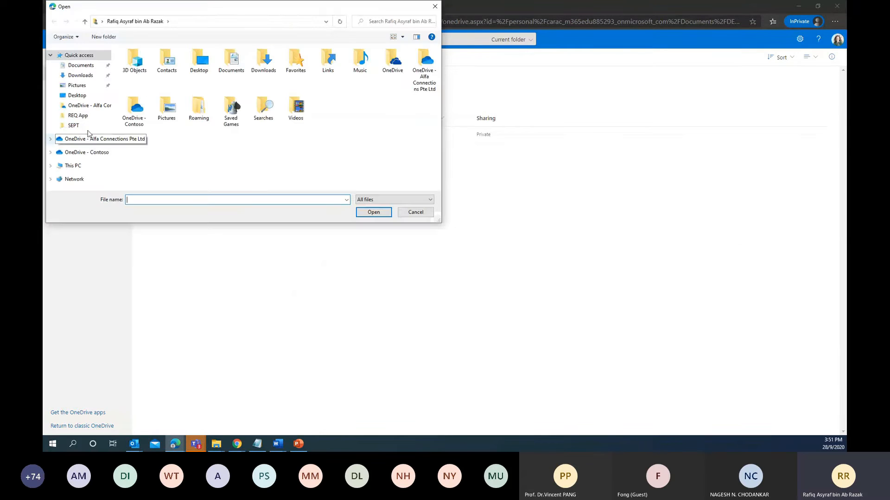
{"action": "left_click", "coordinate": [435, 6]}
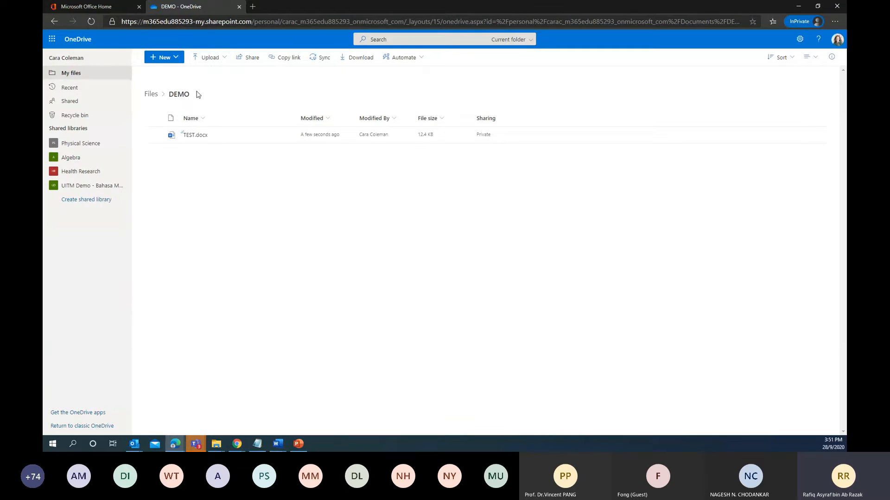
{"action": "left_click", "coordinate": [206, 58]}
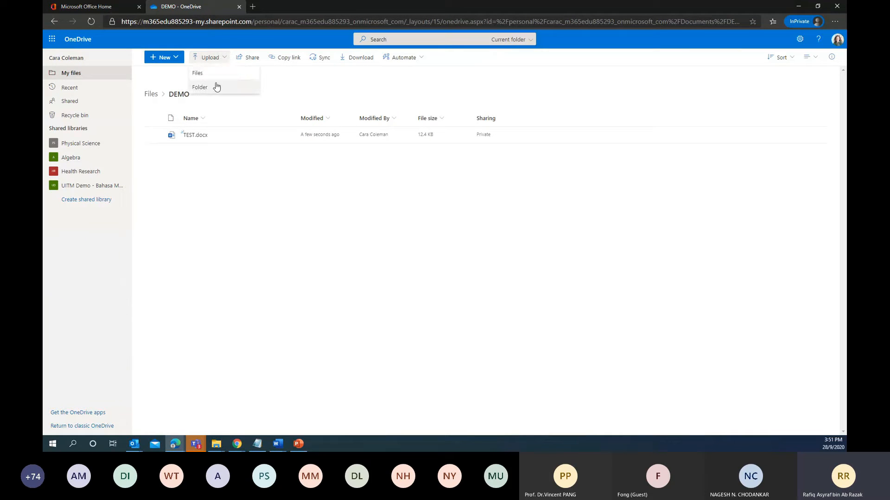
{"action": "left_click", "coordinate": [256, 228]}
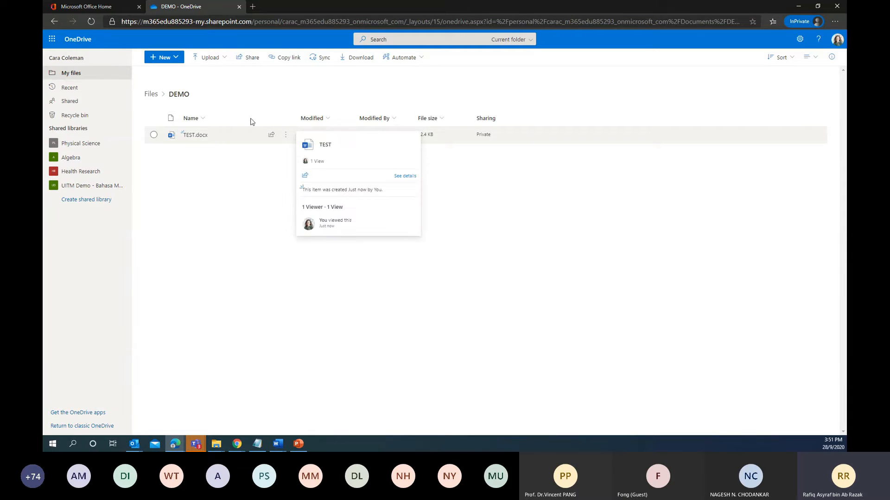
- Select TEST.docx and examine its sharing link settings, including audience, editing and expiration options, without applying anything
{"action": "left_click", "coordinate": [222, 138]}
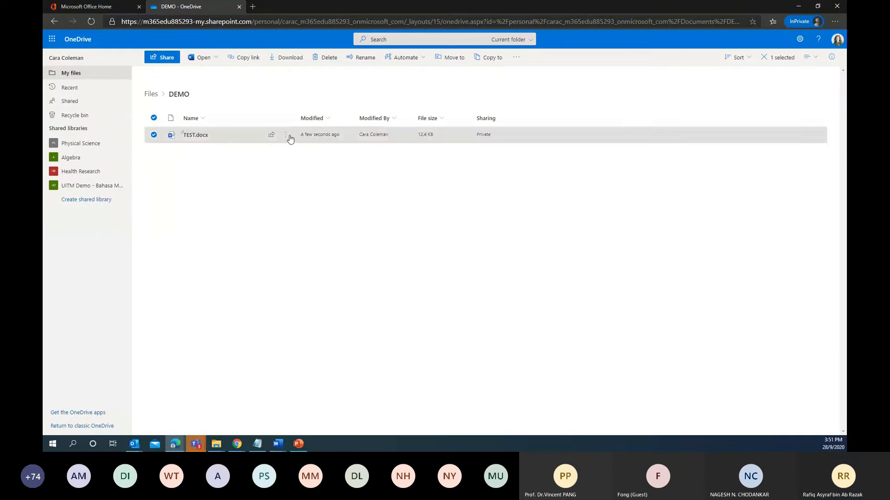
{"action": "left_click", "coordinate": [272, 136]}
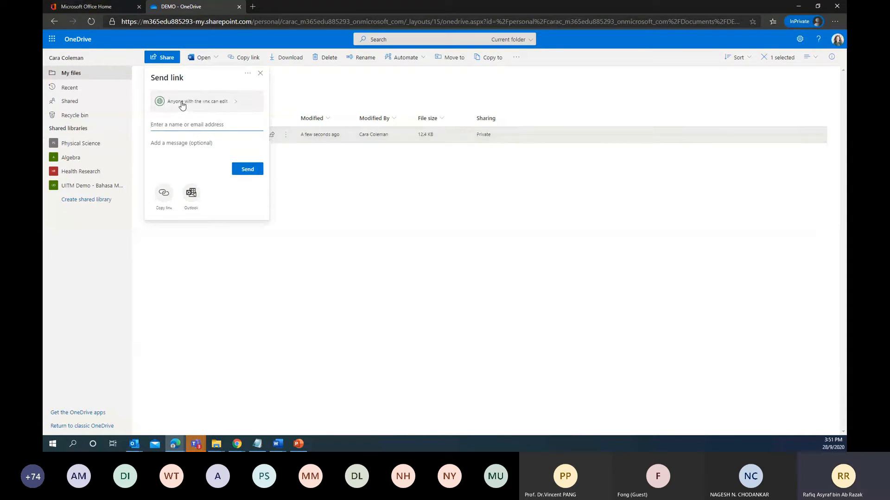
{"action": "left_click", "coordinate": [182, 101]}
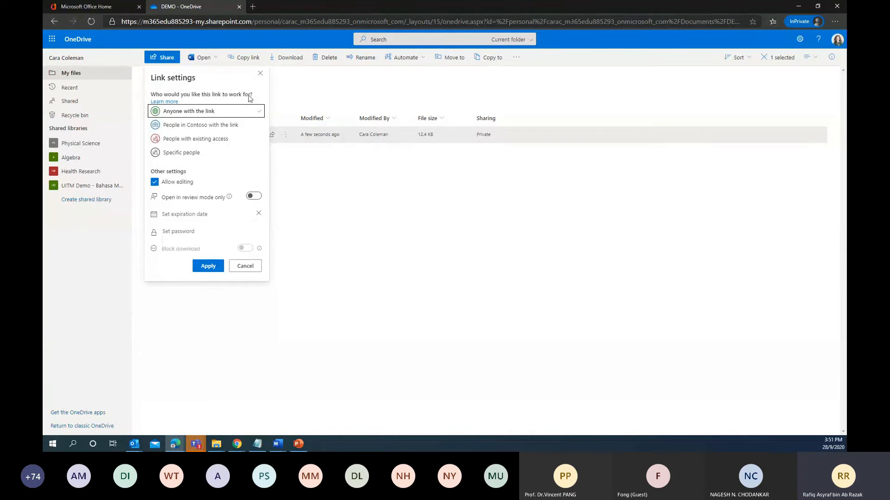
{"action": "left_click", "coordinate": [260, 73]}
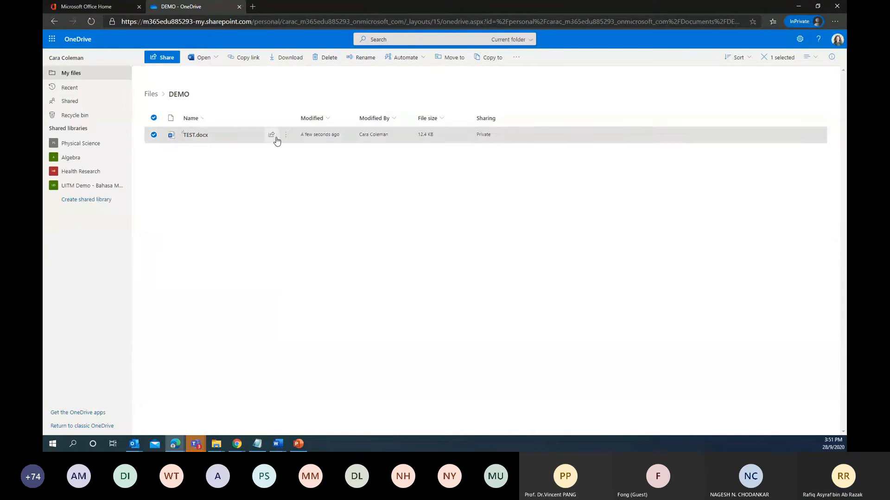
{"action": "left_click", "coordinate": [272, 134]}
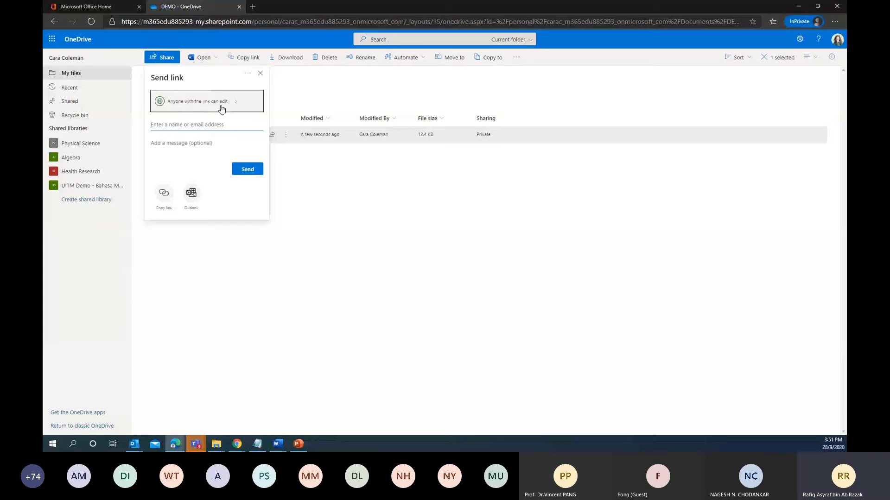
{"action": "left_click", "coordinate": [221, 105]}
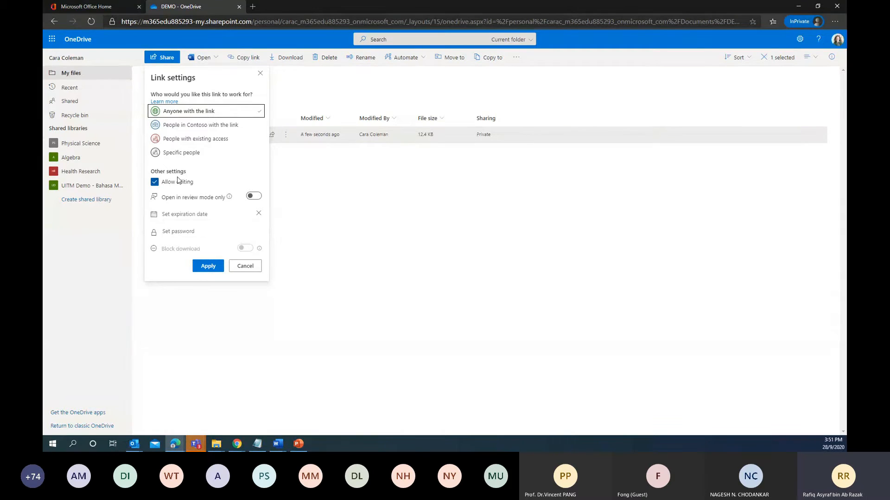
{"action": "left_click", "coordinate": [235, 219]}
{"action": "left_click", "coordinate": [385, 237]}
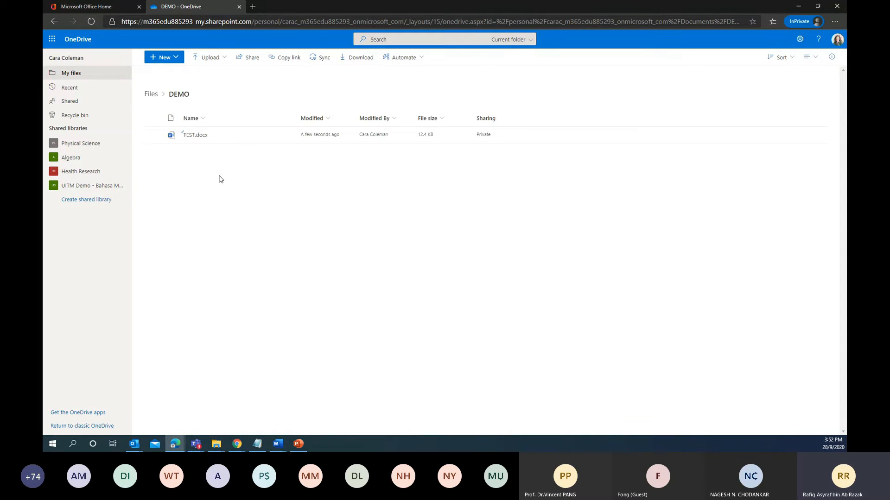
- Try an expiration date of October 5, 2020 on the TEST.docx sharing link, open the password field, and discard the link settings
{"action": "mouse_move", "coordinate": [206, 140]}
{"action": "left_click", "coordinate": [271, 135]}
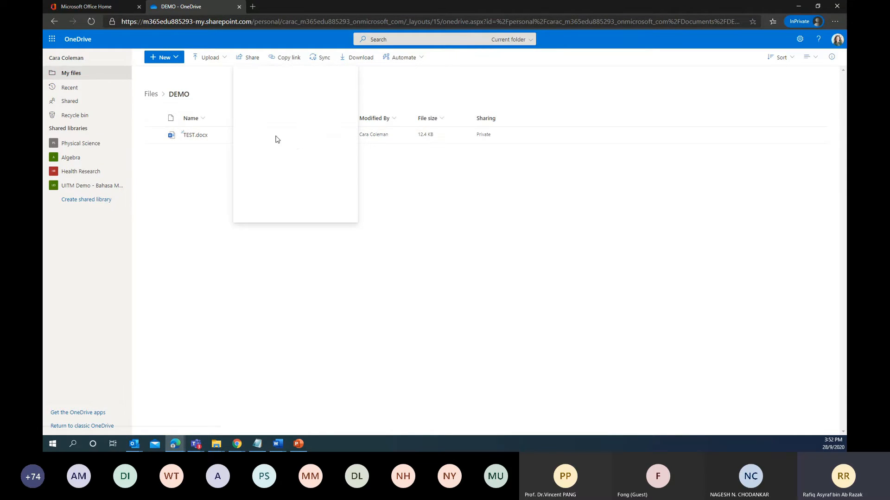
{"action": "left_click", "coordinate": [273, 101]}
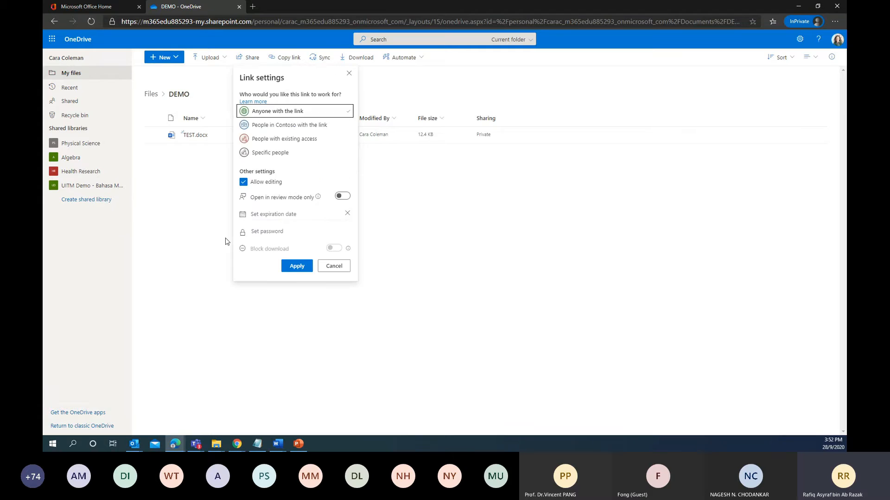
{"action": "left_click", "coordinate": [274, 215]}
{"action": "left_click", "coordinate": [326, 124]}
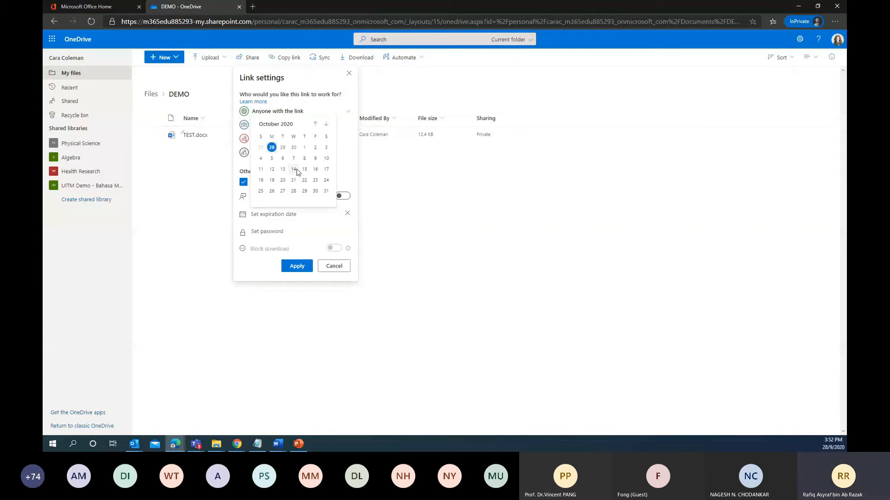
{"action": "left_click", "coordinate": [271, 158]}
{"action": "left_click", "coordinate": [267, 232]}
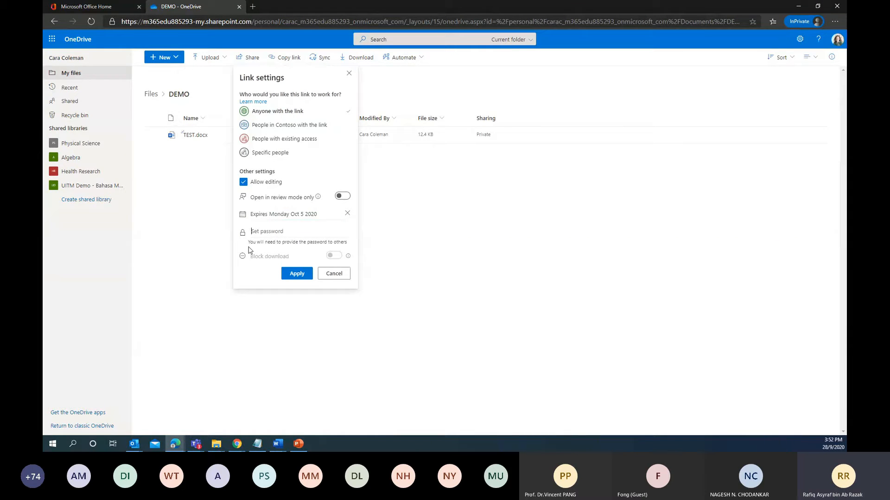
{"action": "left_click", "coordinate": [274, 238]}
{"action": "left_click", "coordinate": [349, 73]}
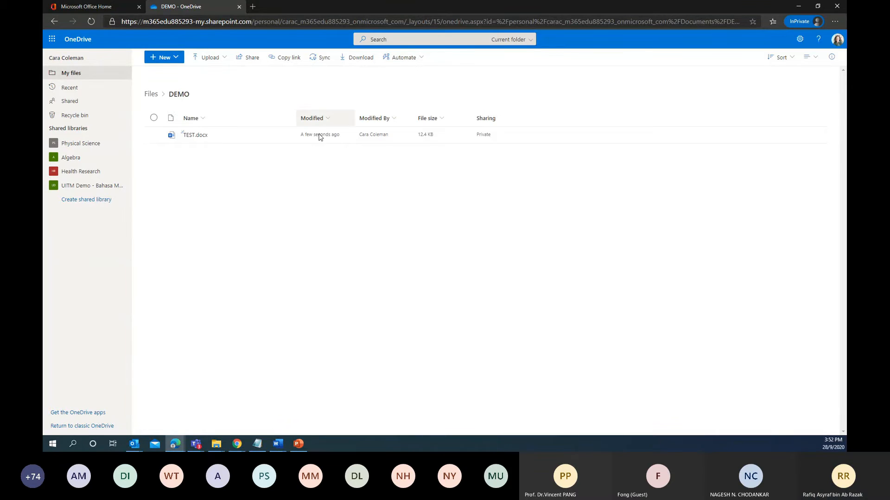
- Return to the main Files list and switch to File Explorer to view the synced OneDrive - Alfa Connections Pte Ltd folder
{"action": "left_click", "coordinate": [151, 94]}
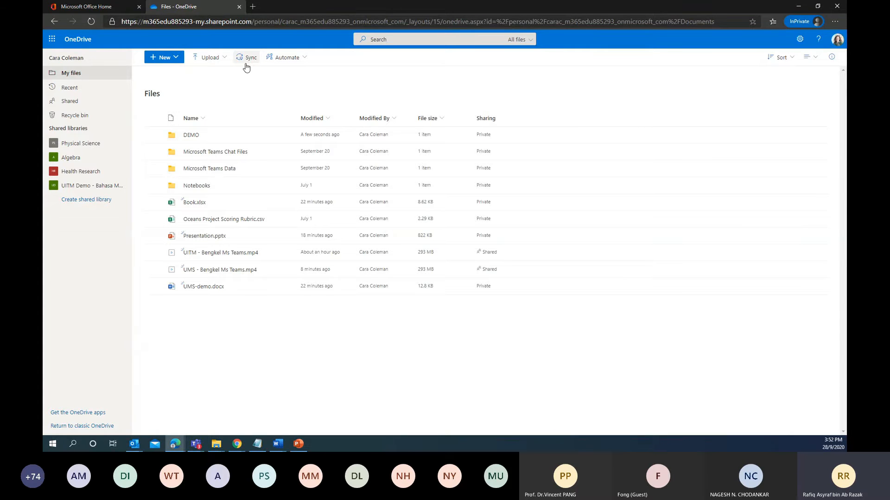
{"action": "left_click", "coordinate": [215, 444]}
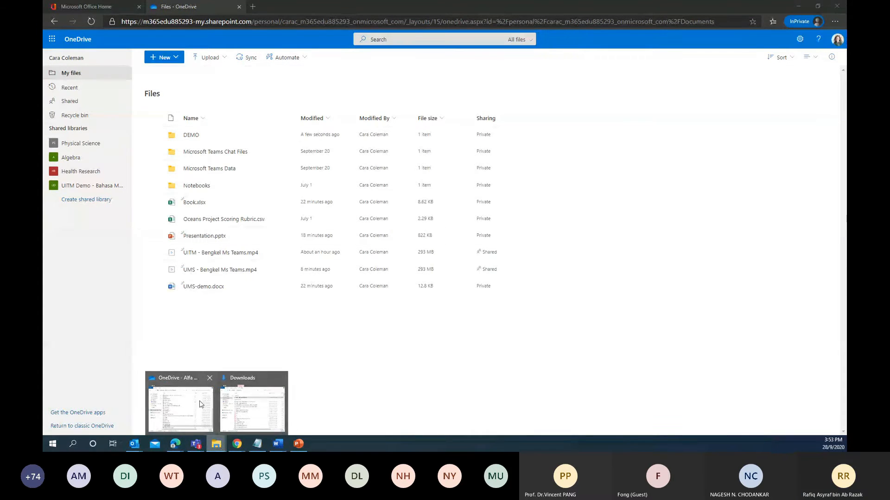
{"action": "left_click", "coordinate": [253, 404]}
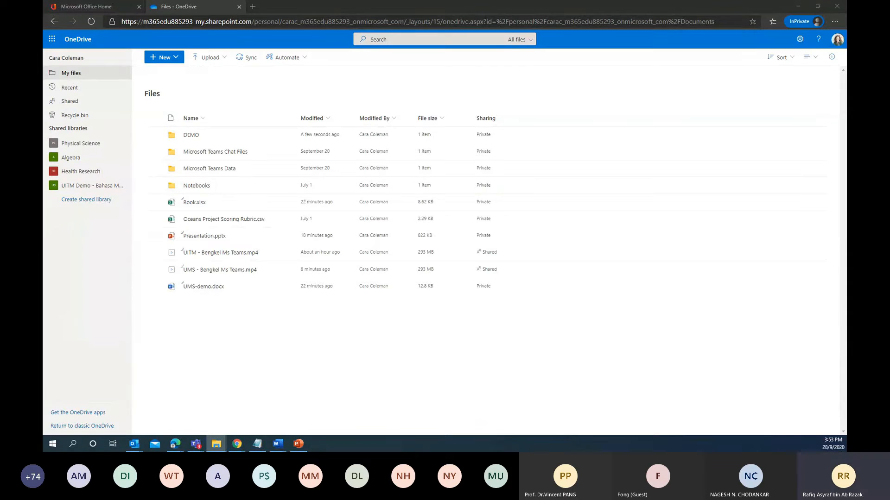
{"action": "left_click_drag", "start_coordinate": [843, 432], "coordinate": [401, 60]}
{"action": "scroll", "coordinate": [473, 179], "scroll_direction": "down", "scroll_amount": 4}
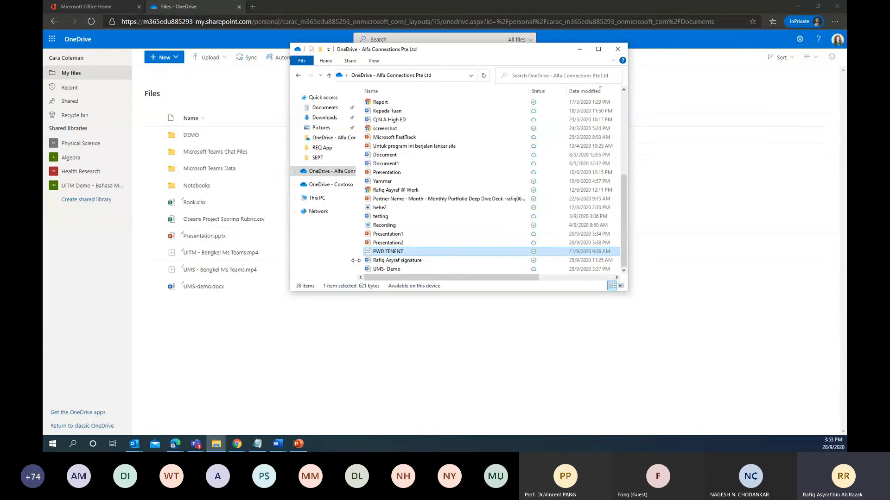
- Enlarge the OneDrive - Alfa Connections Pte Ltd folder window and look over its subfolders in the folder tree
{"action": "left_click_drag", "start_coordinate": [355, 261], "coordinate": [393, 261]}
{"action": "left_click", "coordinate": [598, 49]}
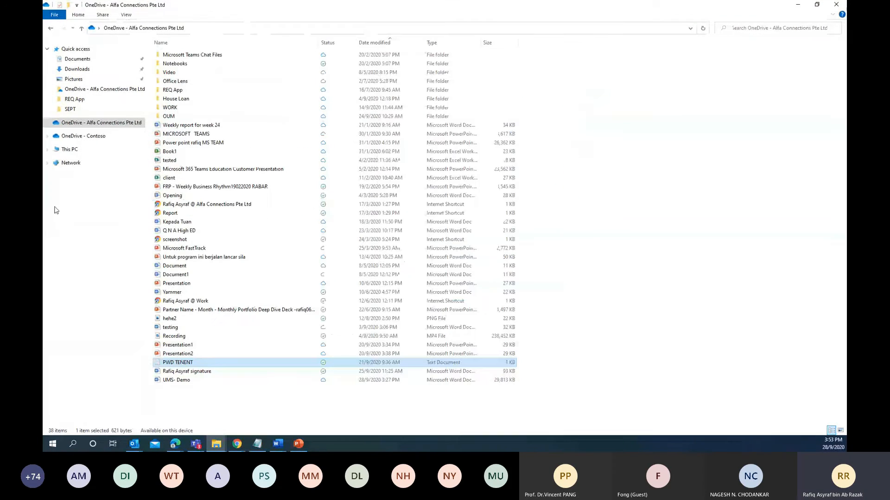
{"action": "left_click", "coordinate": [47, 123]}
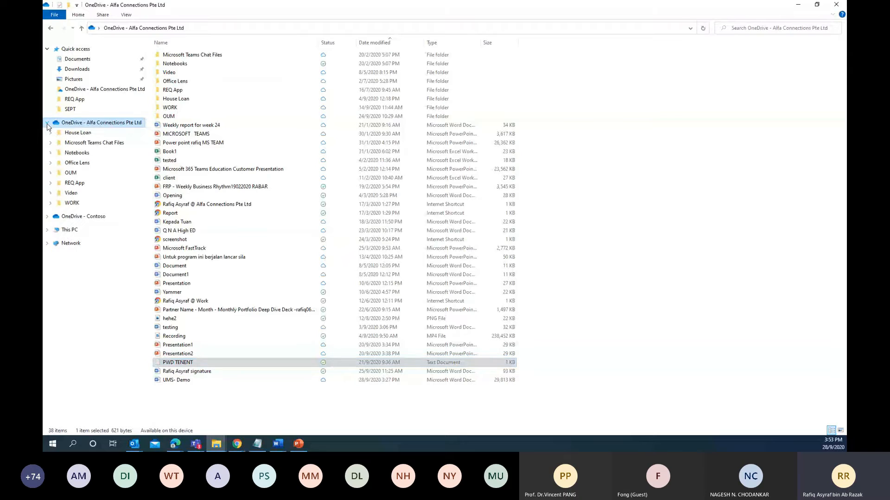
{"action": "left_click", "coordinate": [47, 123]}
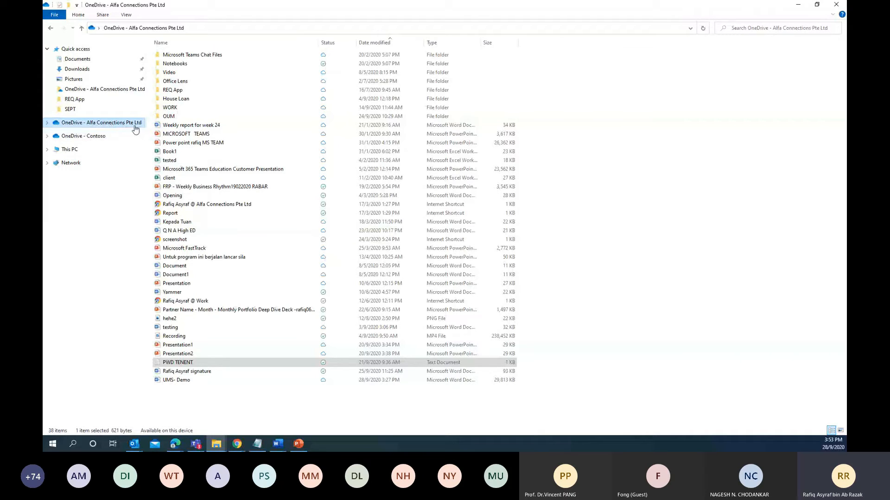
{"action": "double_click", "coordinate": [306, 15]}
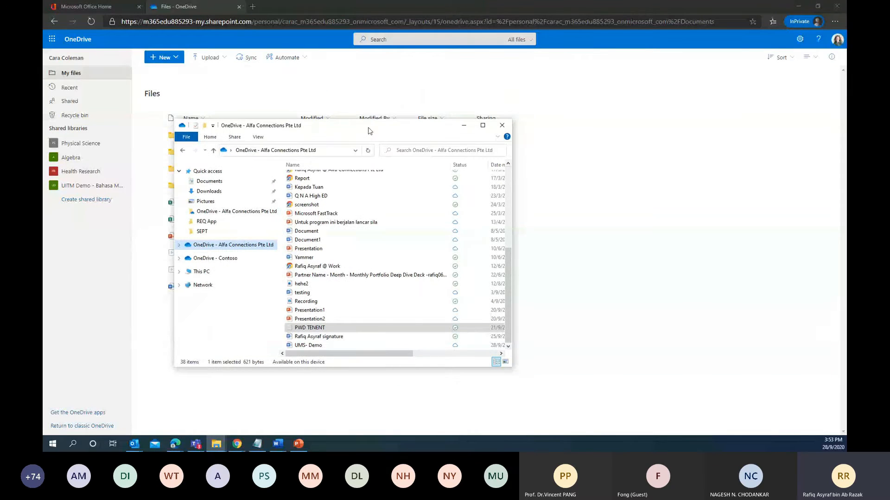
{"action": "left_click_drag", "start_coordinate": [370, 132], "coordinate": [356, 3]}
{"action": "double_click", "coordinate": [356, 4]}
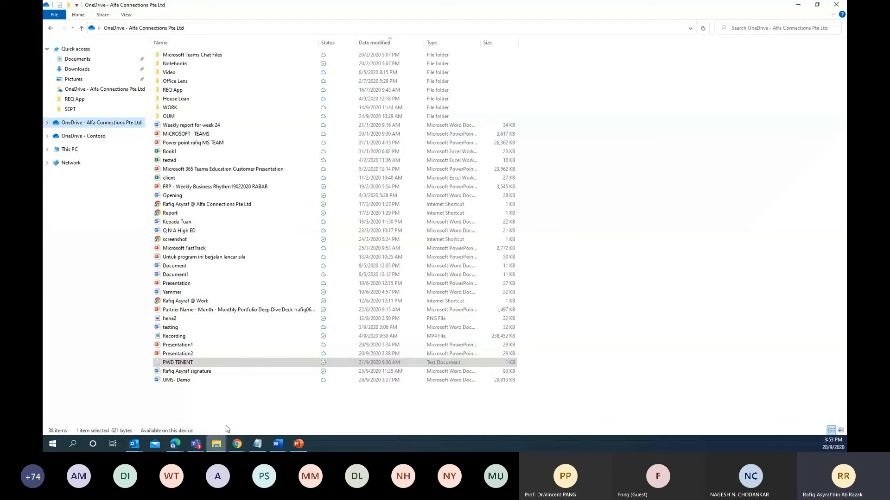
- Open a second File Explorer window, look at the Windows (C:) drive's storage under This PC, and minimize that window
{"action": "key", "text": "super+e"}
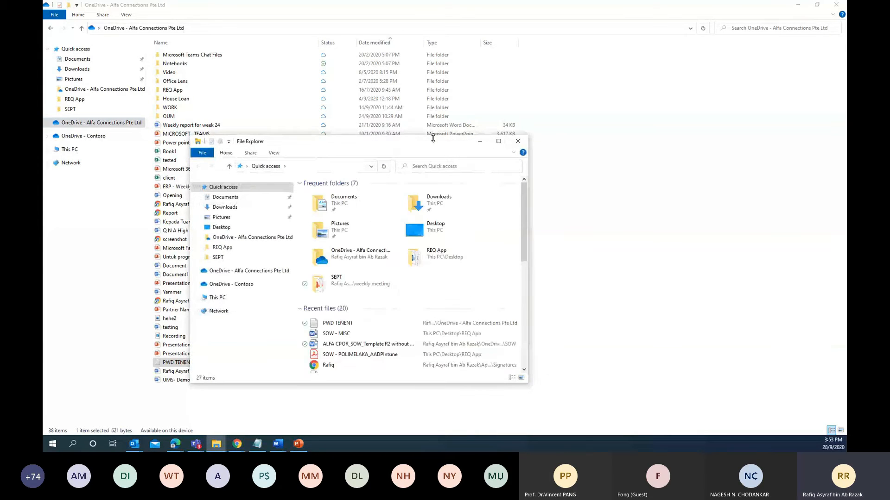
{"action": "left_click_drag", "start_coordinate": [403, 140], "coordinate": [592, 92]}
{"action": "left_click", "coordinate": [376, 246]}
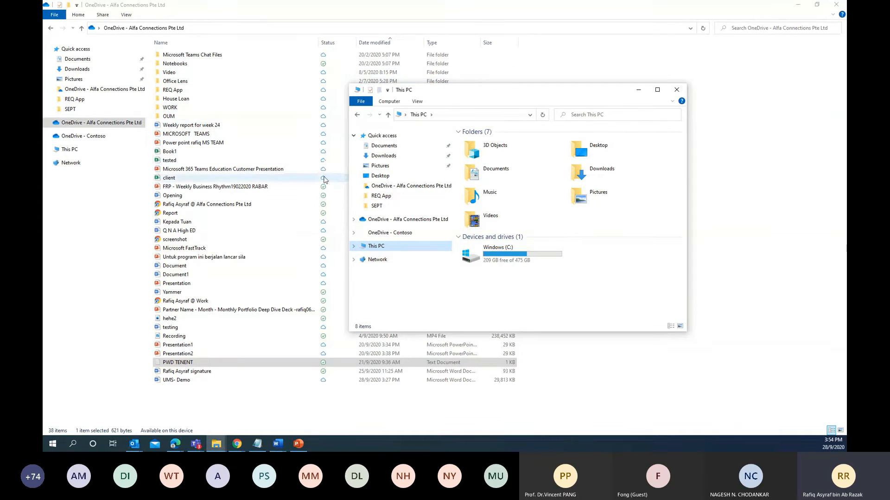
{"action": "mouse_move", "coordinate": [516, 255]}
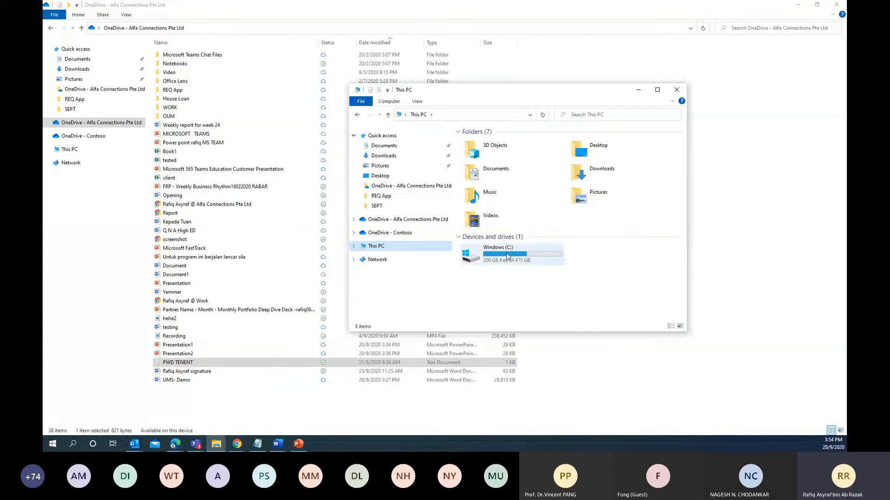
{"action": "left_click", "coordinate": [639, 90]}
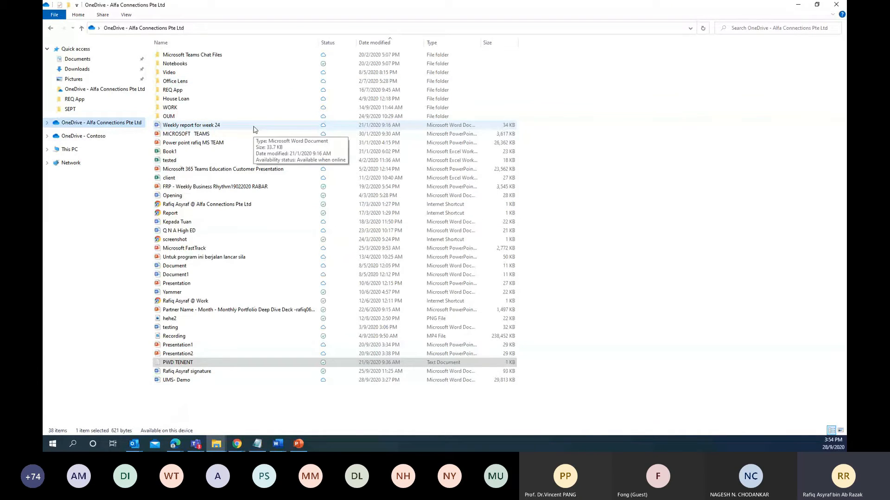
- Open the online-only Word document Weekly report for week 24, view its content, close it and minimize the remaining Word window
{"action": "left_click", "coordinate": [190, 125]}
{"action": "double_click", "coordinate": [191, 125]}
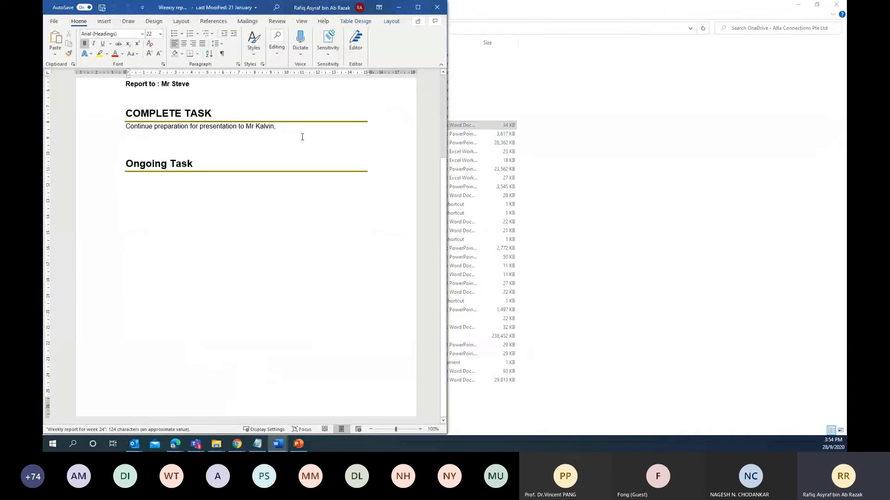
{"action": "scroll", "coordinate": [300, 140], "scroll_direction": "up", "scroll_amount": 3}
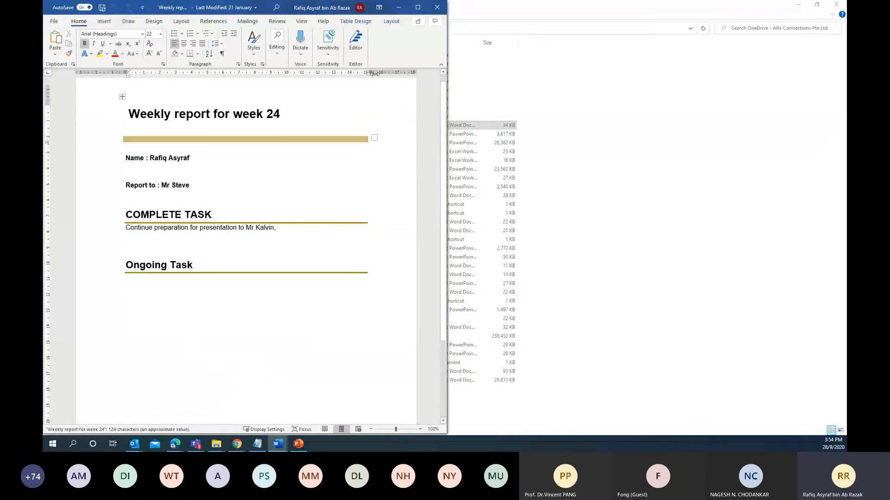
{"action": "left_click", "coordinate": [437, 8]}
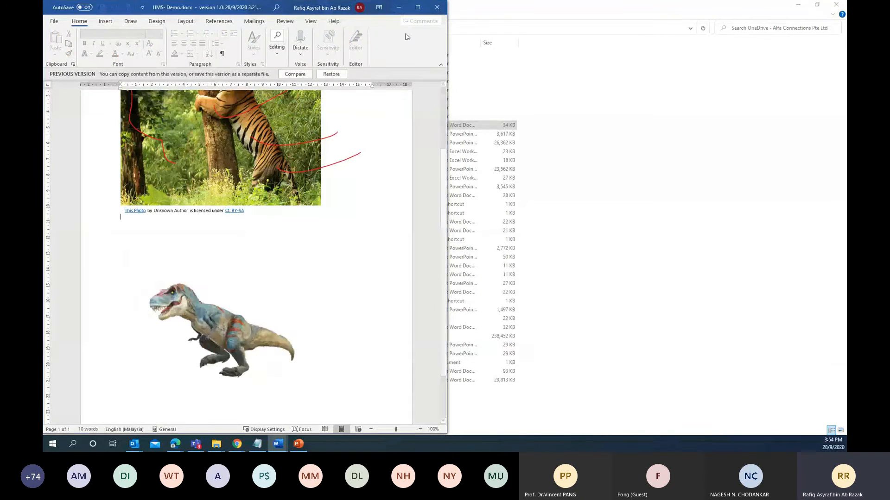
{"action": "left_click", "coordinate": [398, 7]}
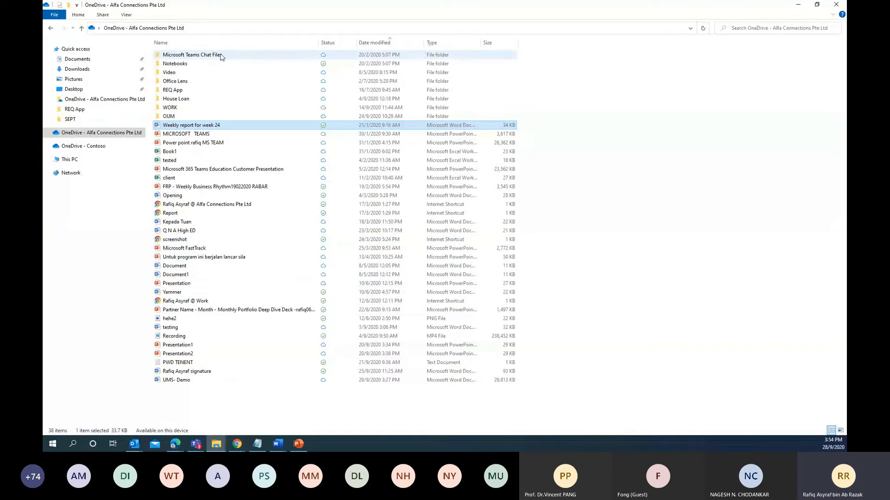
- Look through the Video, Office Lens and WORK folders, returning to the main synced OneDrive folder after each
{"action": "double_click", "coordinate": [204, 70]}
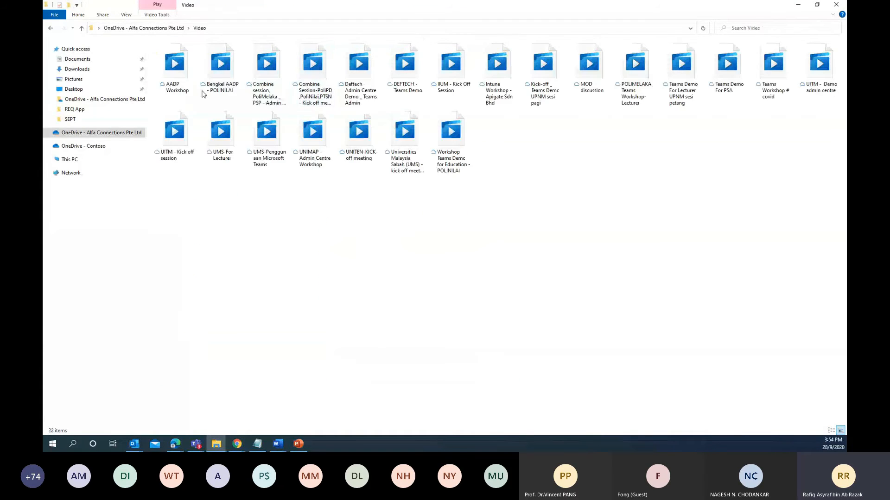
{"action": "left_click", "coordinate": [51, 28]}
{"action": "left_click", "coordinate": [180, 82]}
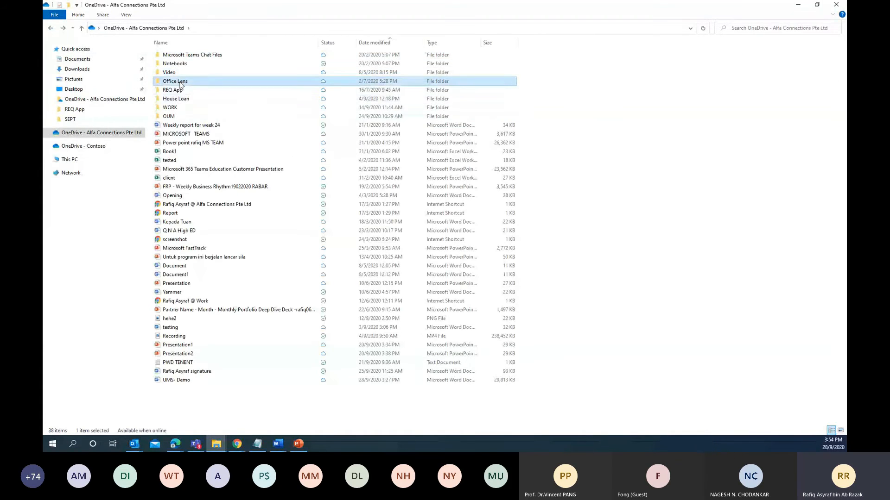
{"action": "double_click", "coordinate": [180, 83]}
{"action": "left_click", "coordinate": [51, 28]}
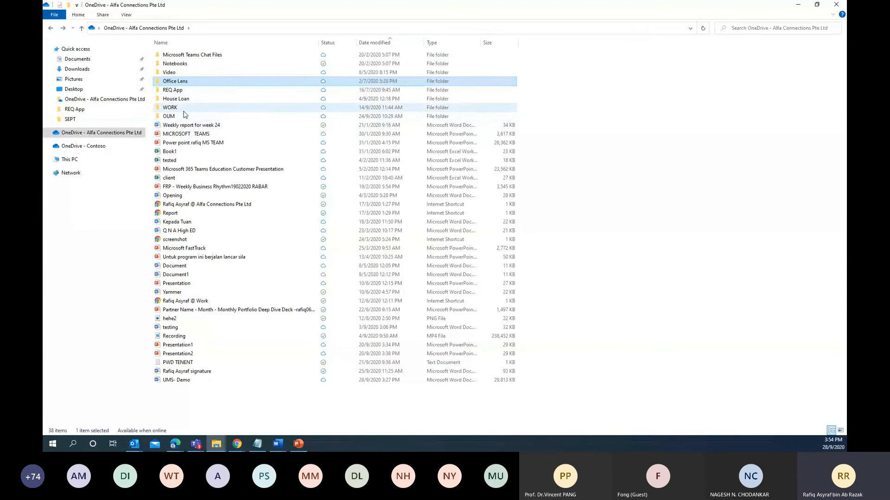
{"action": "double_click", "coordinate": [184, 110]}
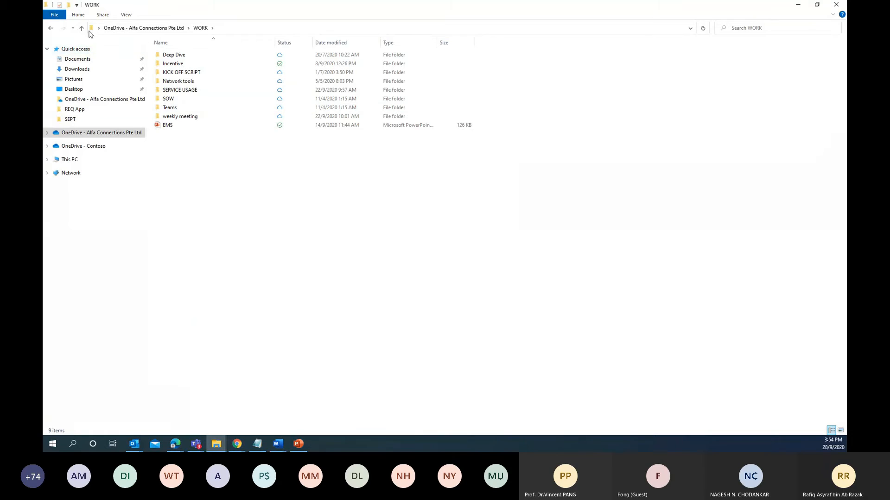
{"action": "left_click", "coordinate": [49, 27]}
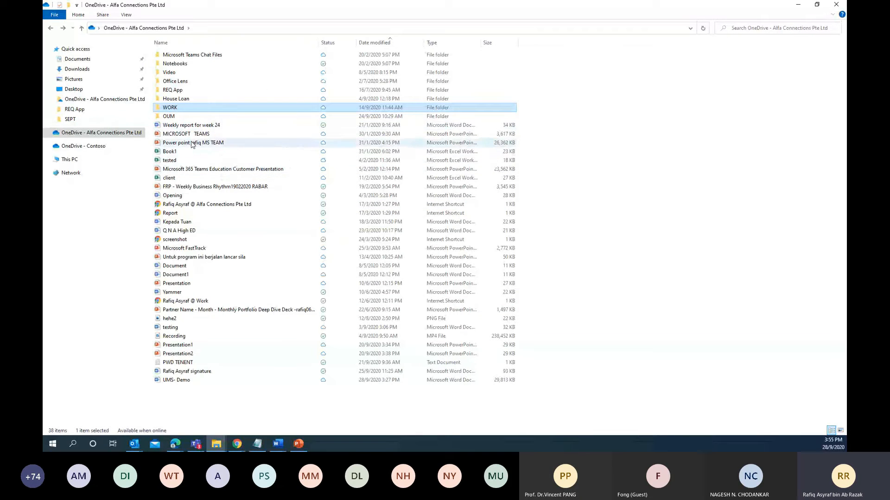
- Set the MS TEAM PowerPoint file to always keep on this device and compare its status with Weekly report for week 24
{"action": "right_click", "coordinate": [209, 146]}
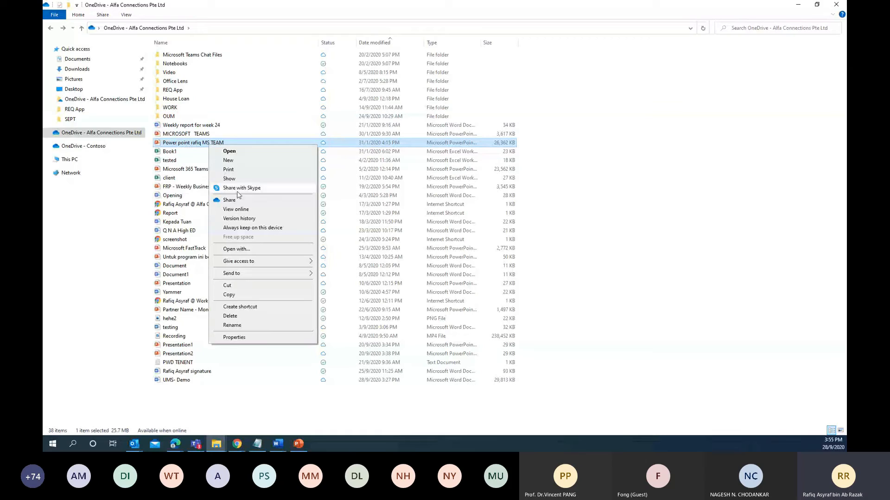
{"action": "left_click", "coordinate": [254, 228]}
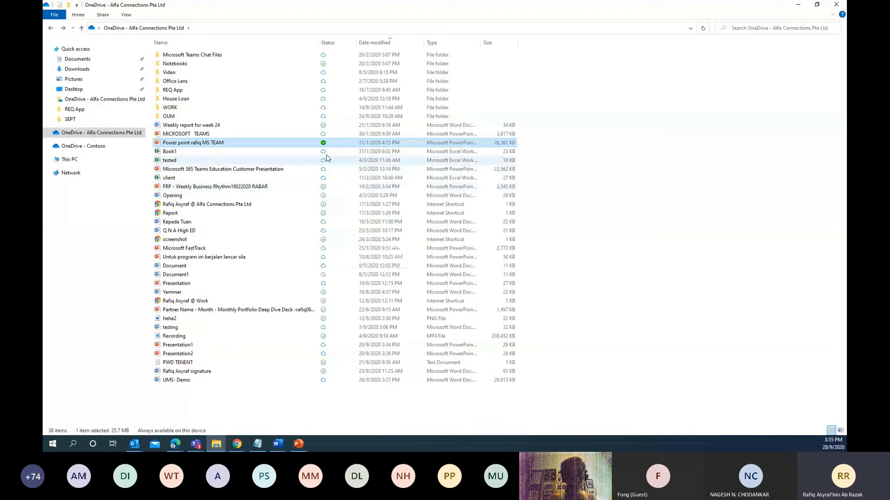
{"action": "left_click", "coordinate": [330, 125]}
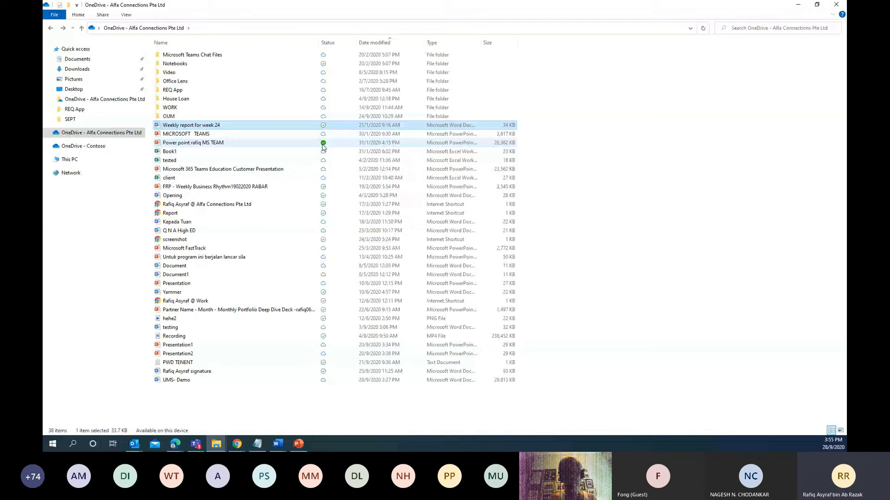
{"action": "left_click", "coordinate": [311, 143]}
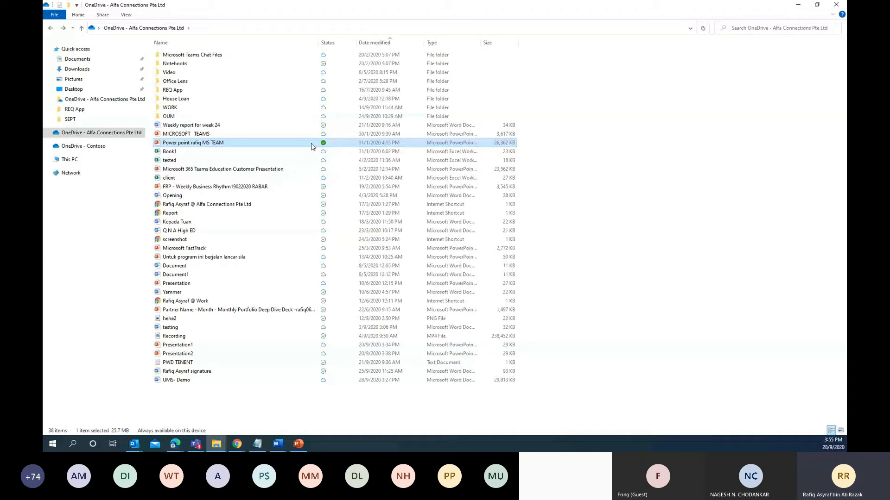
- Free up the local space used by the MS TEAM PowerPoint file so it is stored online only
{"action": "double_click", "coordinate": [249, 9]}
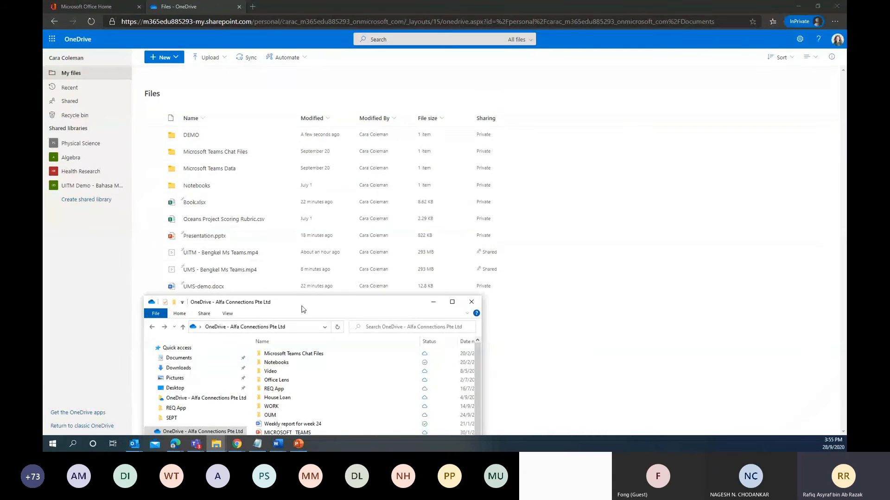
{"action": "left_click_drag", "start_coordinate": [303, 309], "coordinate": [404, 51]}
{"action": "double_click", "coordinate": [403, 51]}
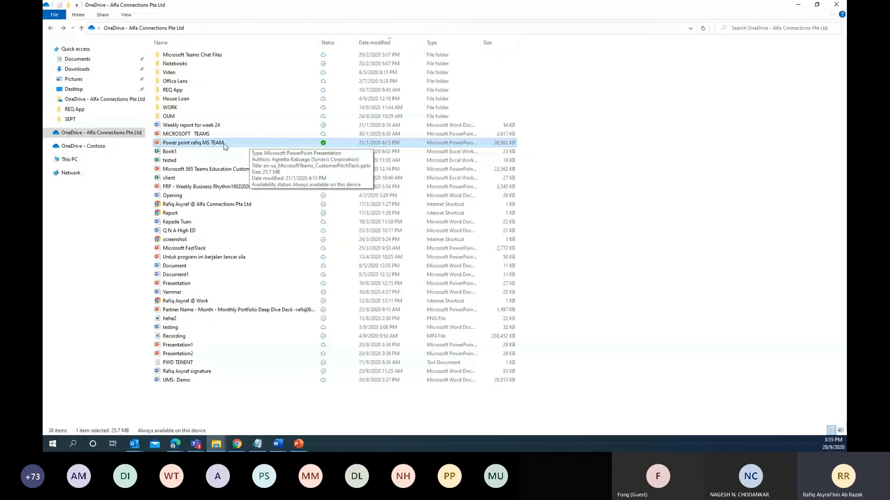
{"action": "right_click", "coordinate": [218, 145]}
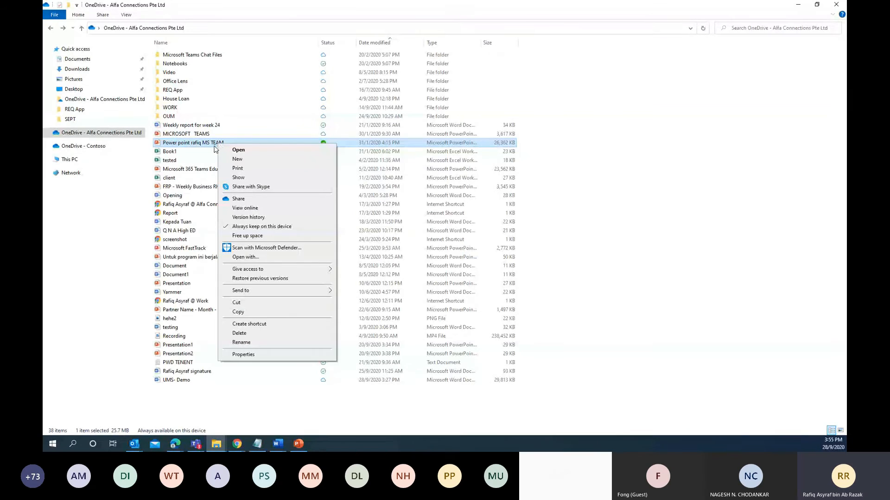
{"action": "left_click", "coordinate": [267, 237]}
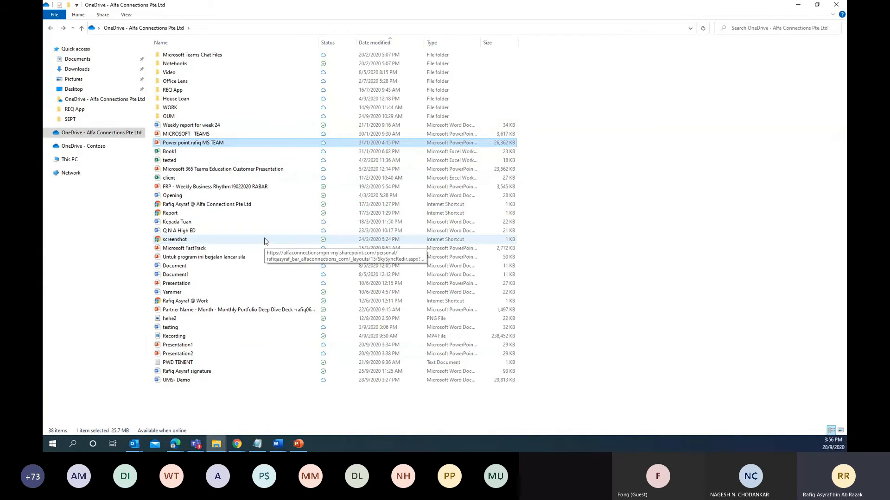
- Examine the OneDrive options offered for the Microsoft FastTrack presentation, then minimize File Explorer to return to the OneDrive website
{"action": "right_click", "coordinate": [224, 252]}
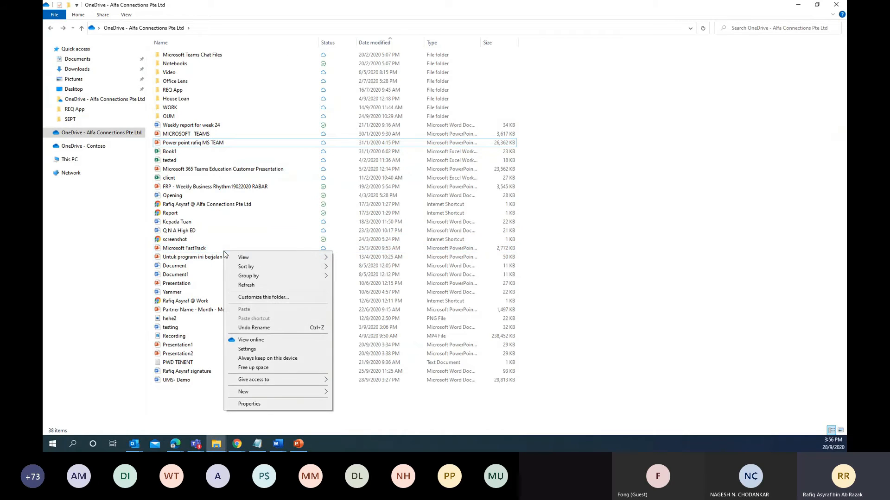
{"action": "right_click", "coordinate": [193, 250]}
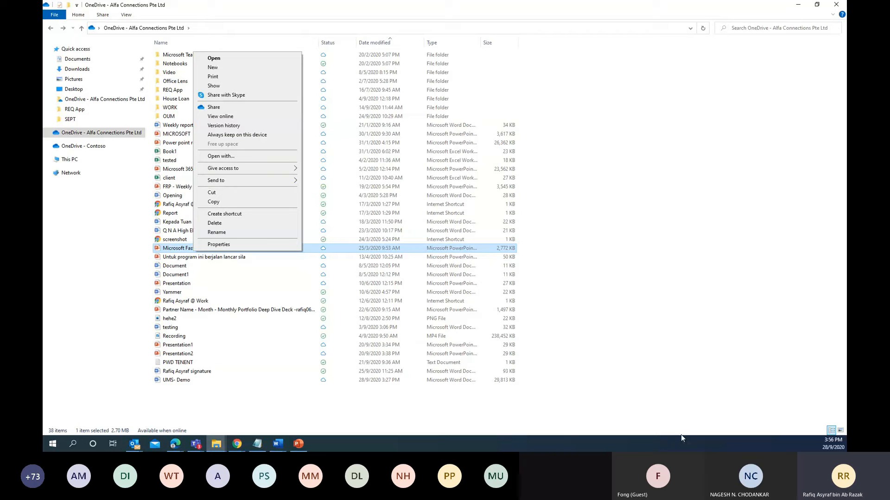
{"action": "left_click", "coordinate": [798, 6]}
{"action": "left_click", "coordinate": [798, 6]}
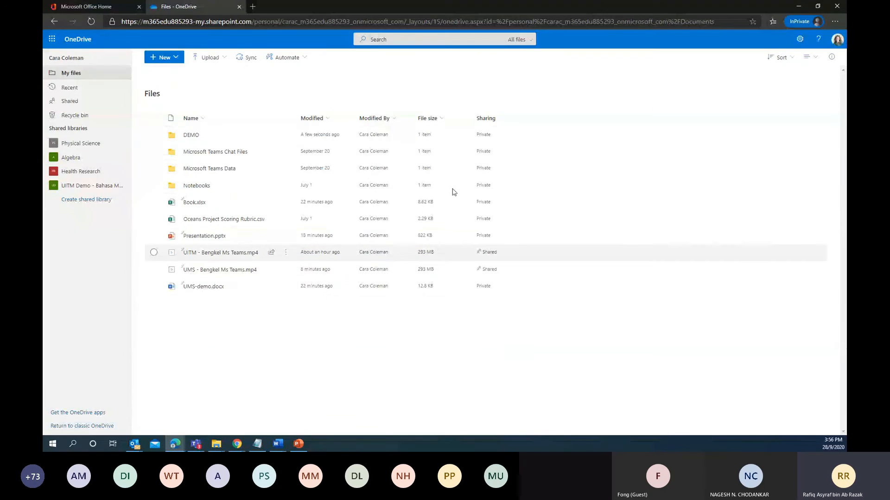
- Switch to the Microsoft OneDrive sync client window, examine its account and general settings, and close it without changes
{"action": "mouse_move", "coordinate": [369, 240]}
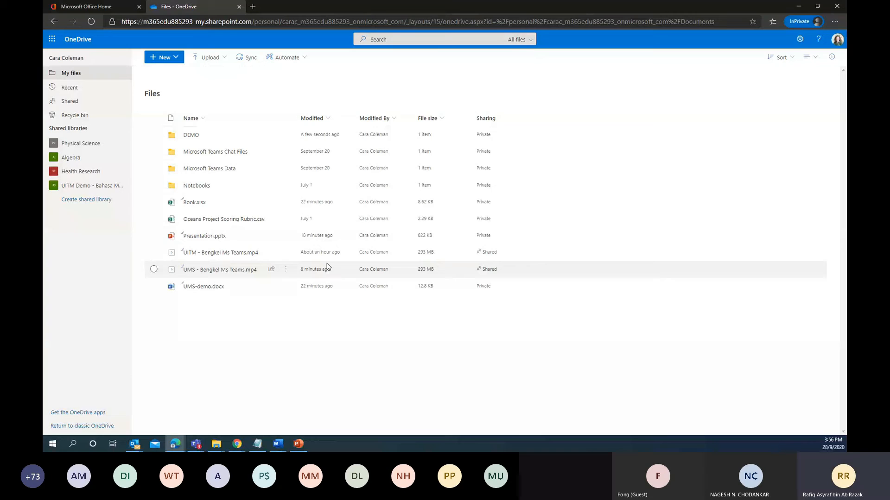
{"action": "key", "text": "alt+Tab"}
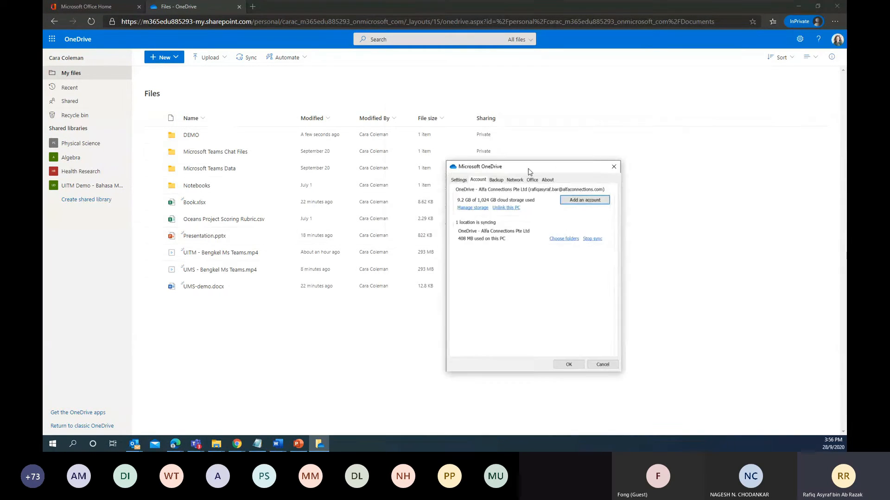
{"action": "left_click_drag", "start_coordinate": [688, 164], "coordinate": [470, 112]}
{"action": "left_click", "coordinate": [397, 124]}
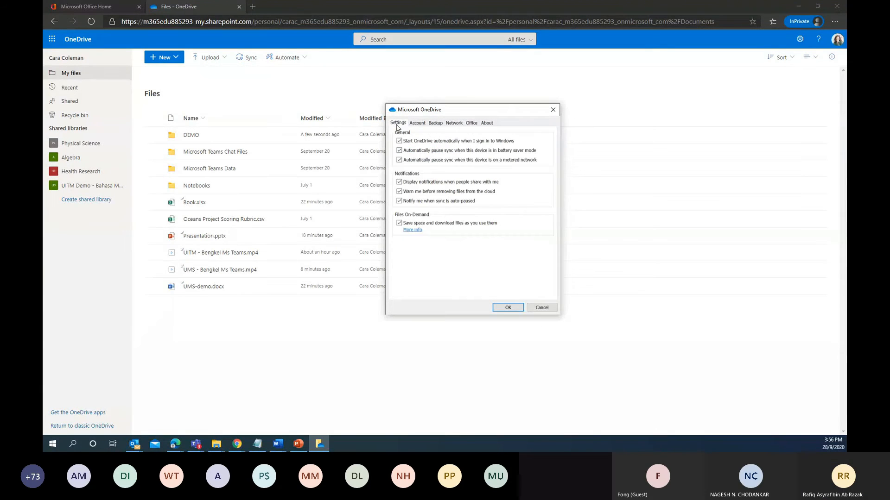
{"action": "left_click", "coordinate": [553, 110]}
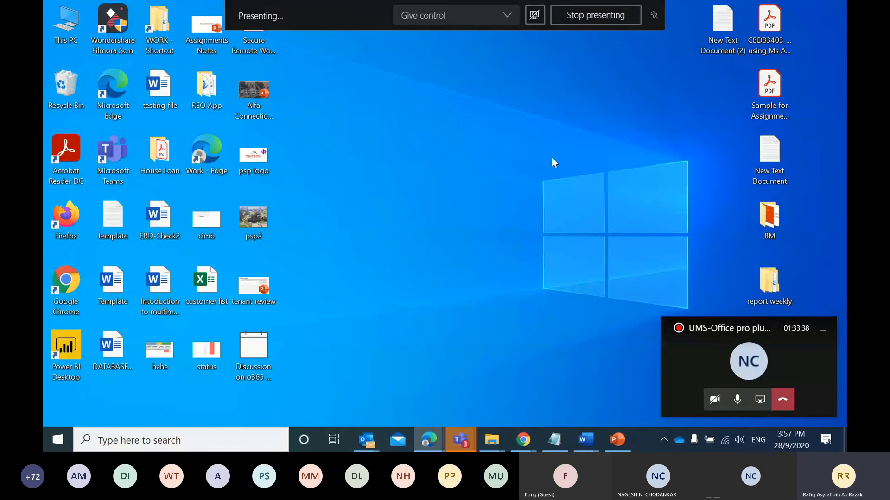
- Minimize the meeting window, examine every category of the OneDrive sync client's settings from general options to About, and close them without changes
{"action": "left_click", "coordinate": [823, 330]}
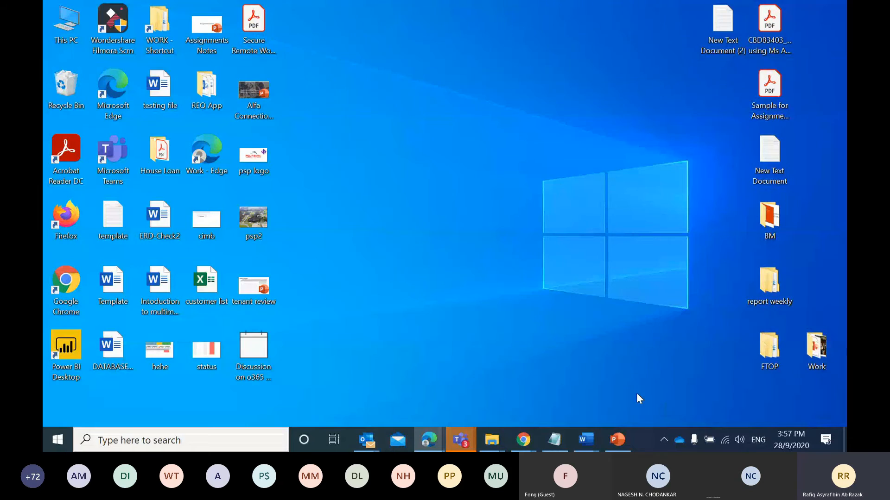
{"action": "right_click", "coordinate": [680, 440]}
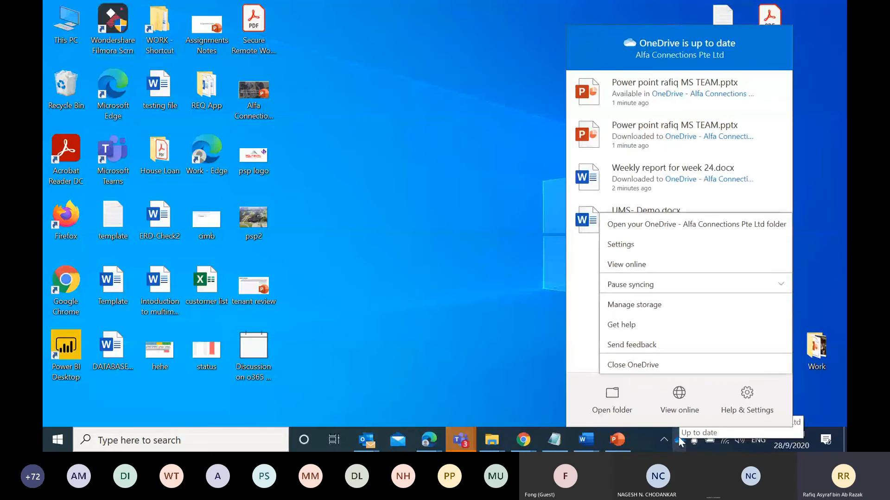
{"action": "left_click", "coordinate": [630, 245]}
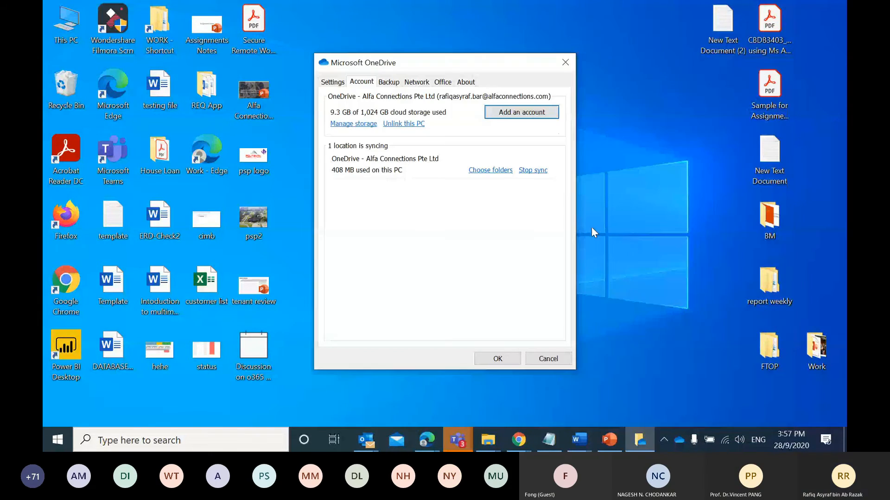
{"action": "left_click", "coordinate": [345, 84]}
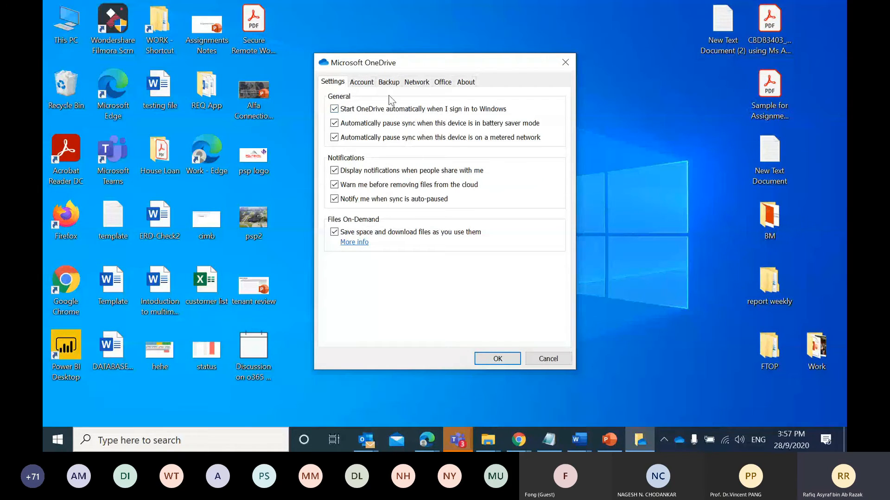
{"action": "left_click", "coordinate": [361, 82]}
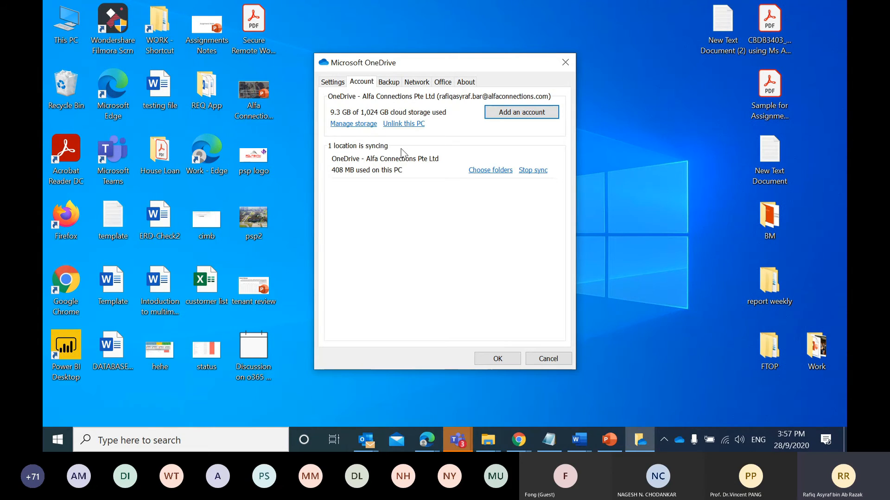
{"action": "left_click", "coordinate": [388, 83]}
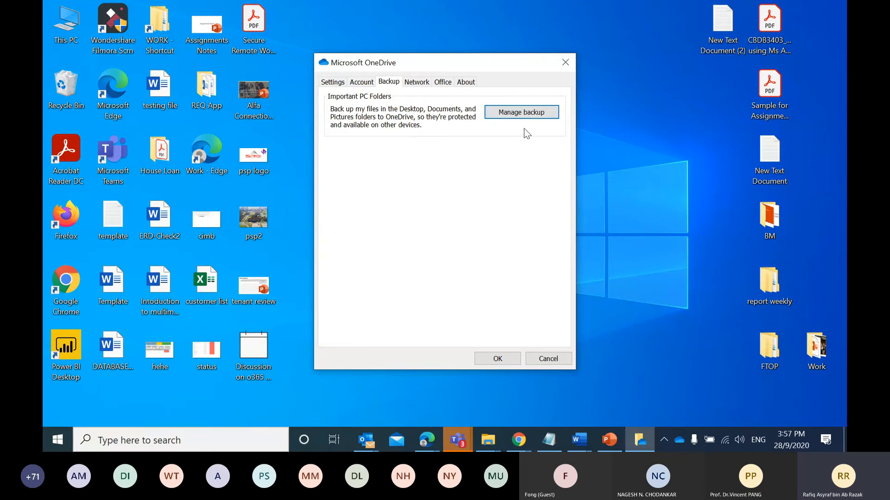
{"action": "left_click", "coordinate": [410, 85]}
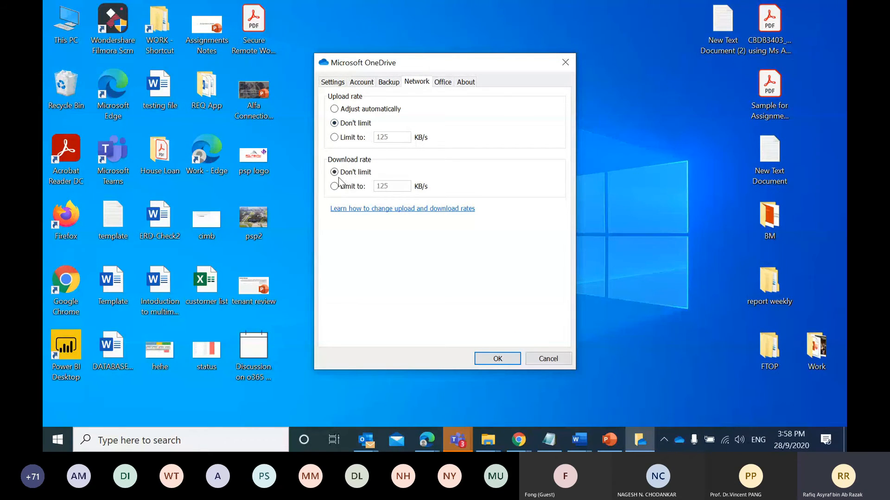
{"action": "left_click", "coordinate": [442, 82]}
{"action": "left_click", "coordinate": [465, 82]}
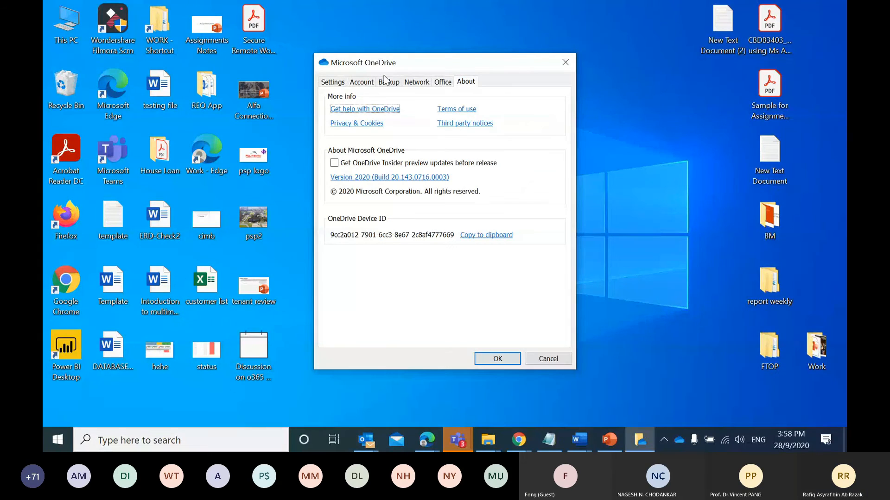
{"action": "left_click", "coordinate": [336, 83]}
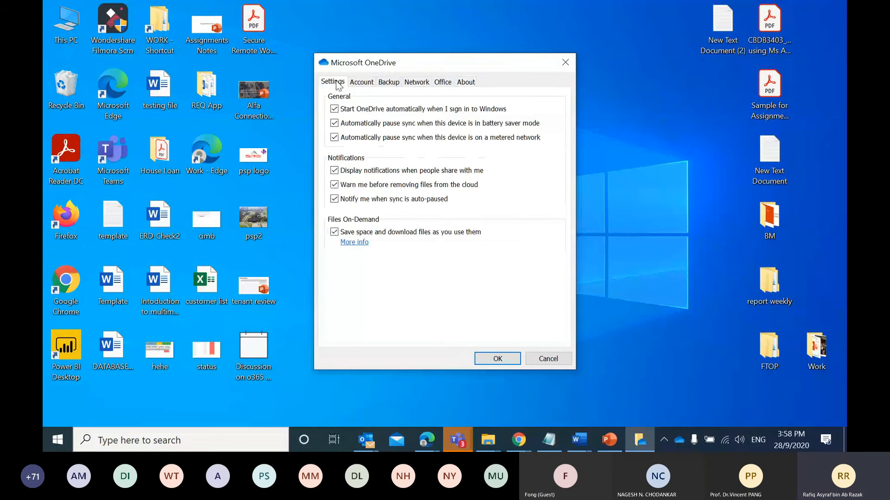
{"action": "left_click", "coordinate": [565, 62]}
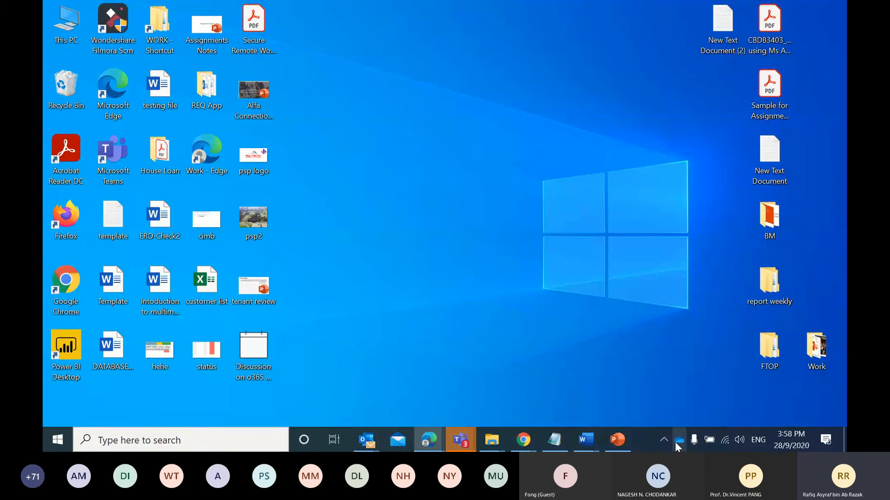
- Examine the sync client's options, including the durations for pausing syncing, and dismiss them without pausing
{"action": "right_click", "coordinate": [678, 440]}
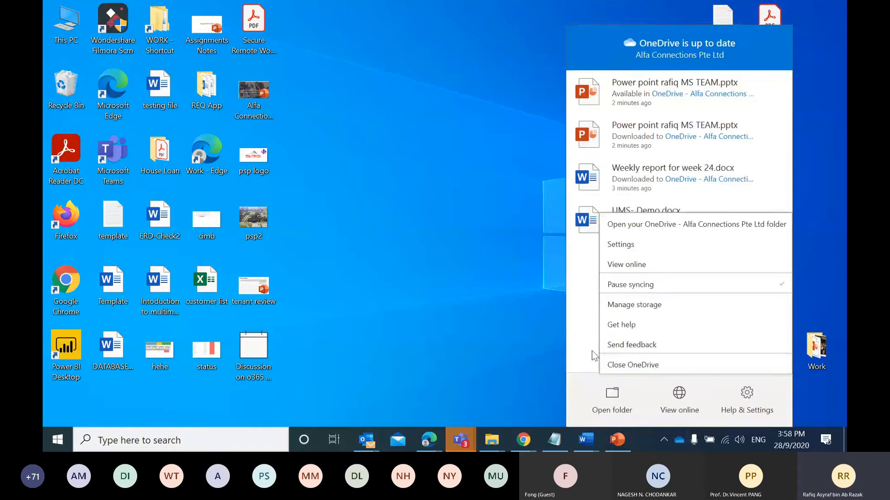
{"action": "left_click", "coordinate": [591, 351]}
{"action": "left_click", "coordinate": [738, 397]}
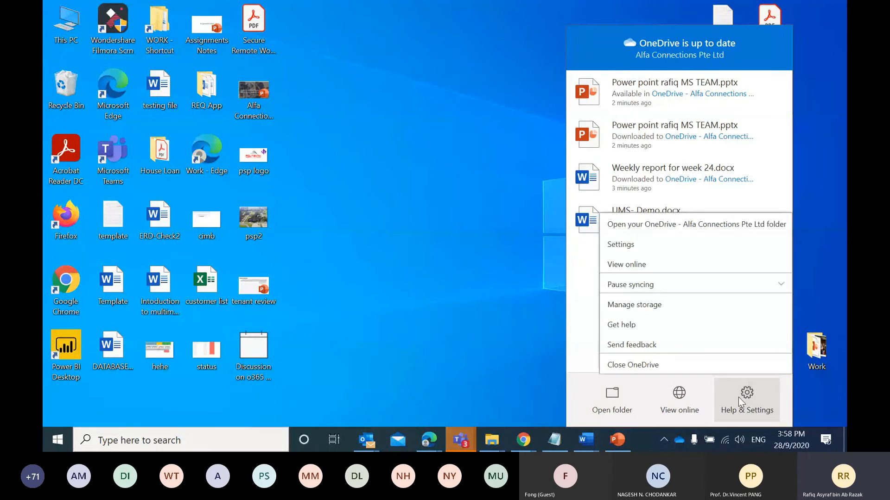
{"action": "left_click", "coordinate": [679, 285]}
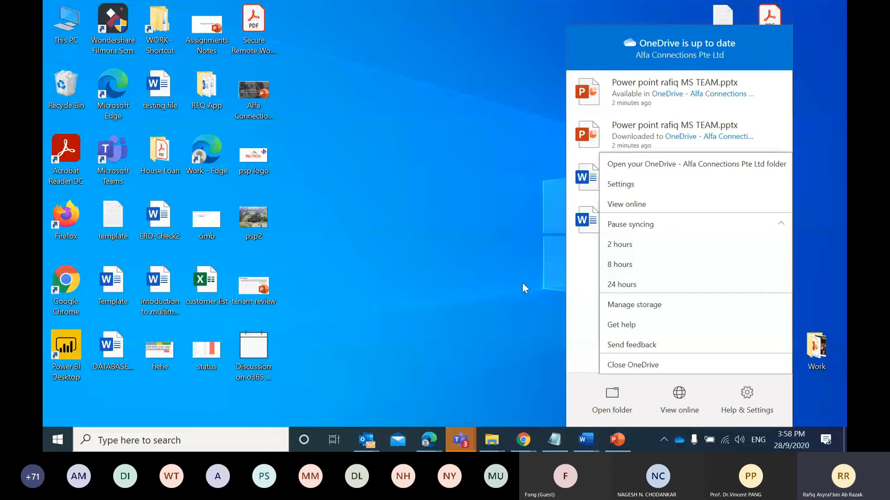
{"action": "left_click", "coordinate": [480, 269]}
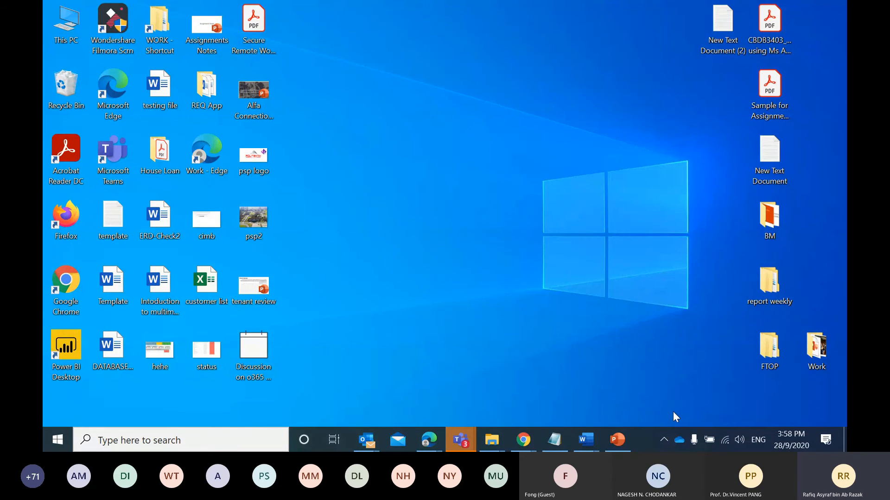
{"action": "right_click", "coordinate": [678, 443]}
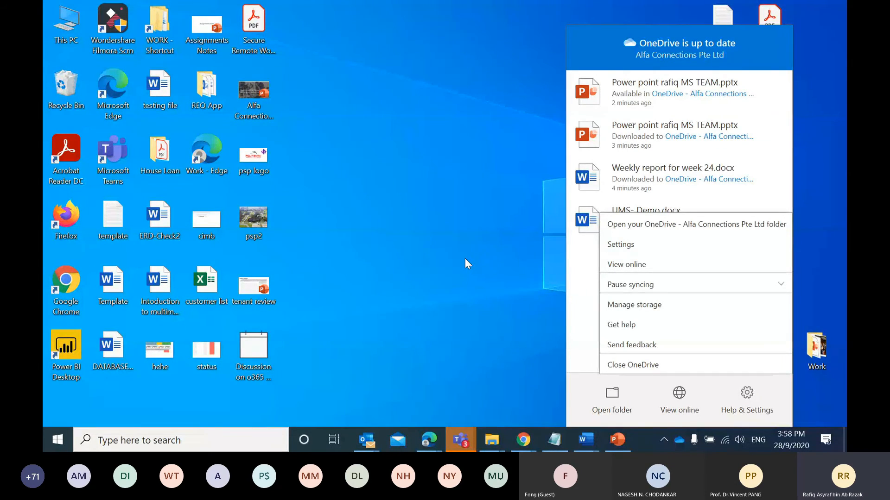
{"action": "left_click", "coordinate": [495, 238]}
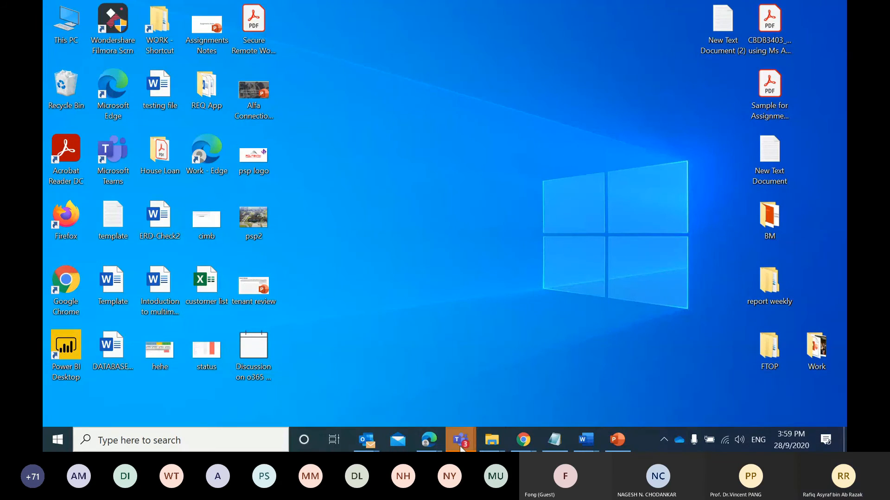
- Bring up the UMS-Office pro plus workshop meeting in Microsoft Teams and stop sharing the desktop
{"action": "mouse_move", "coordinate": [466, 438]}
{"action": "left_click", "coordinate": [472, 357]}
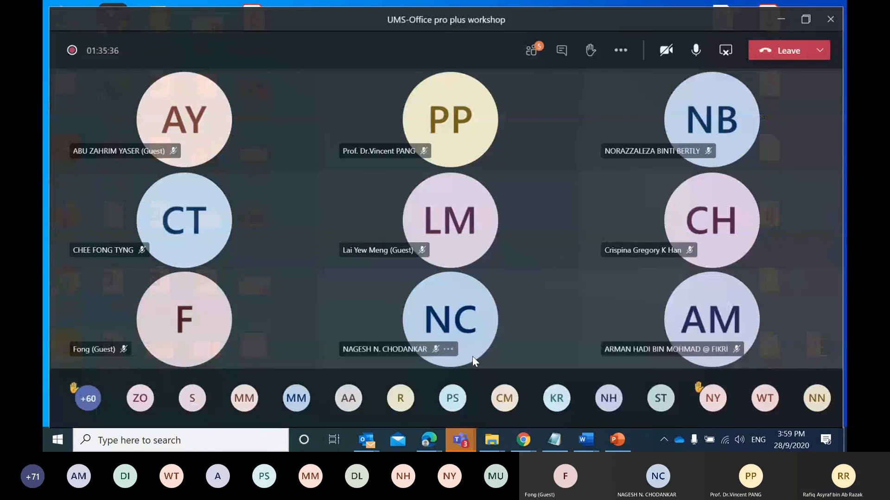
{"action": "left_click", "coordinate": [727, 42]}
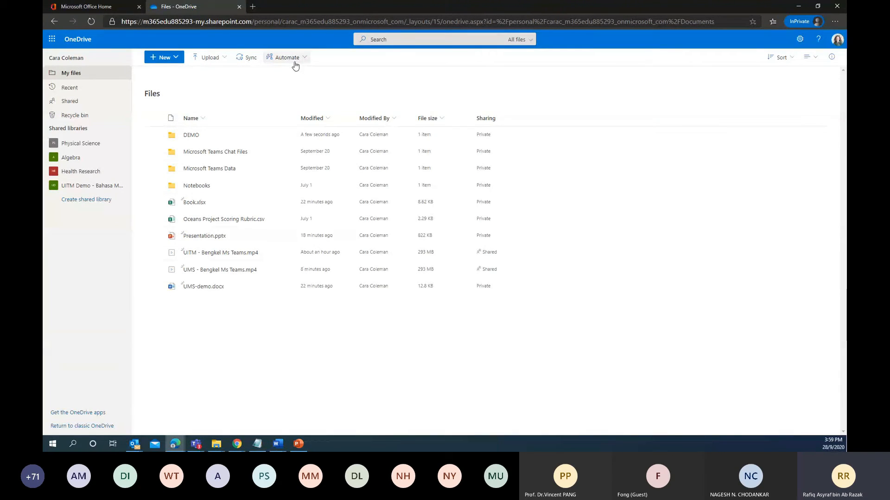
- Open the DEMO folder on the OneDrive website, copy a link letting anyone edit it, and dismiss the link confirmation
{"action": "left_click", "coordinate": [193, 135]}
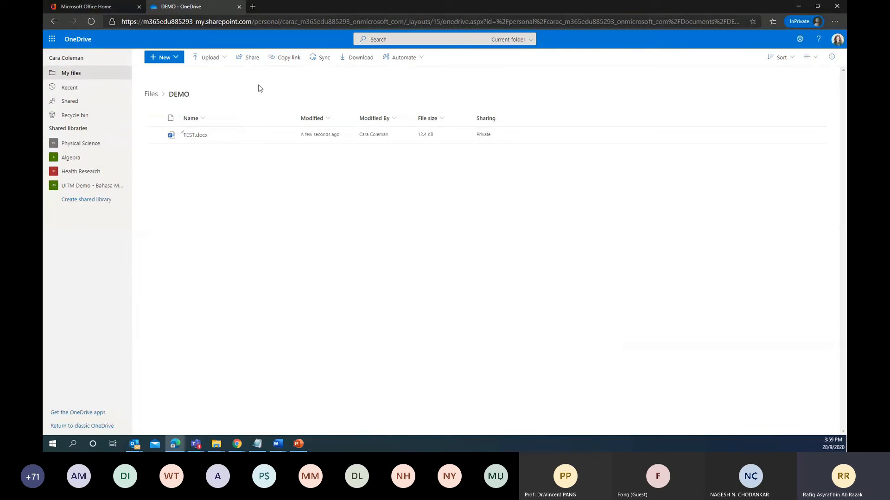
{"action": "left_click", "coordinate": [249, 59]}
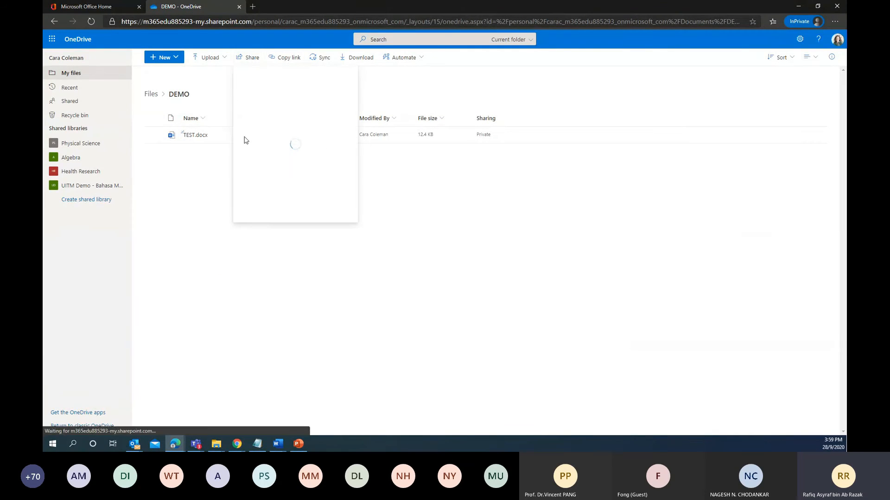
{"action": "left_click", "coordinate": [278, 58]}
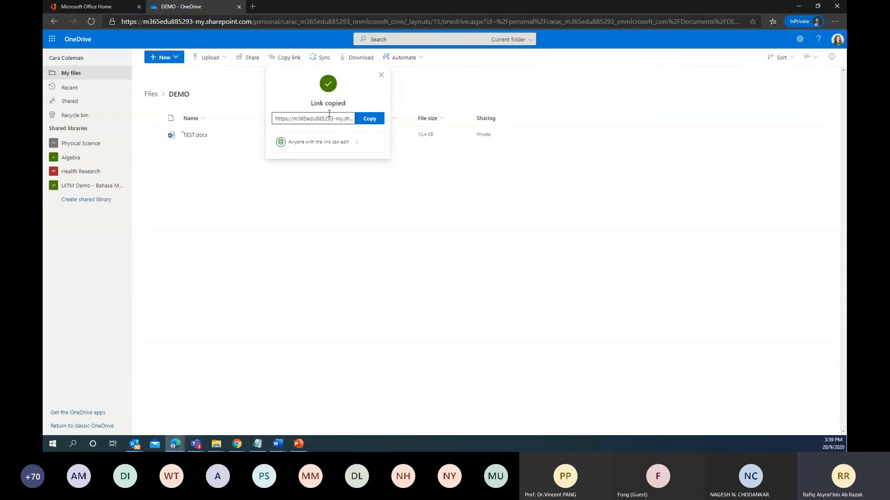
{"action": "left_click", "coordinate": [363, 120]}
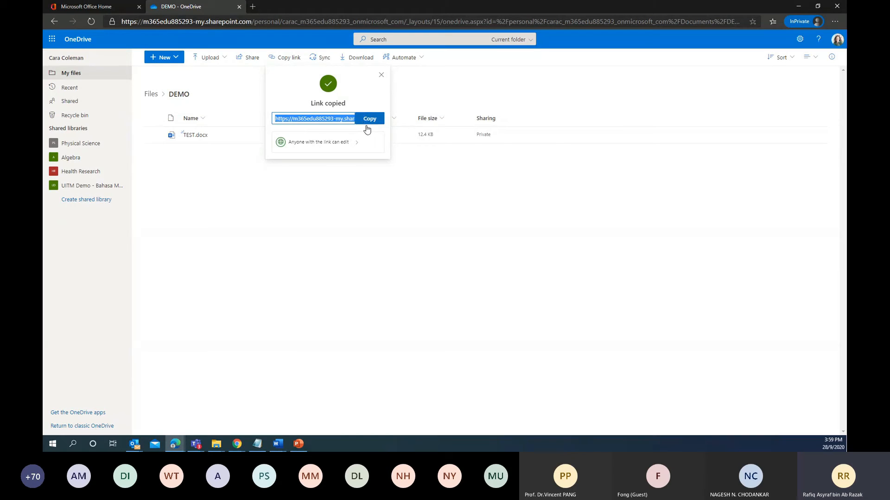
{"action": "left_click", "coordinate": [369, 176]}
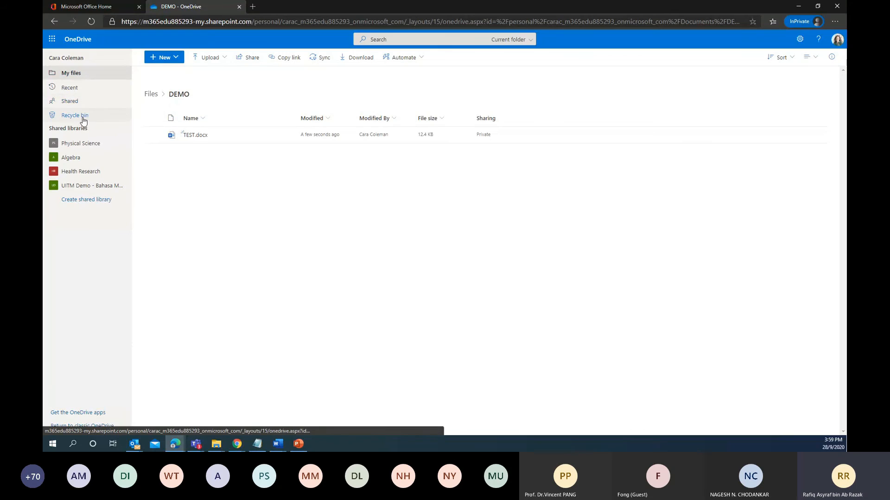
- Review the files shared with you and shared by you, and look into the recycle bin
{"action": "left_click", "coordinate": [82, 102]}
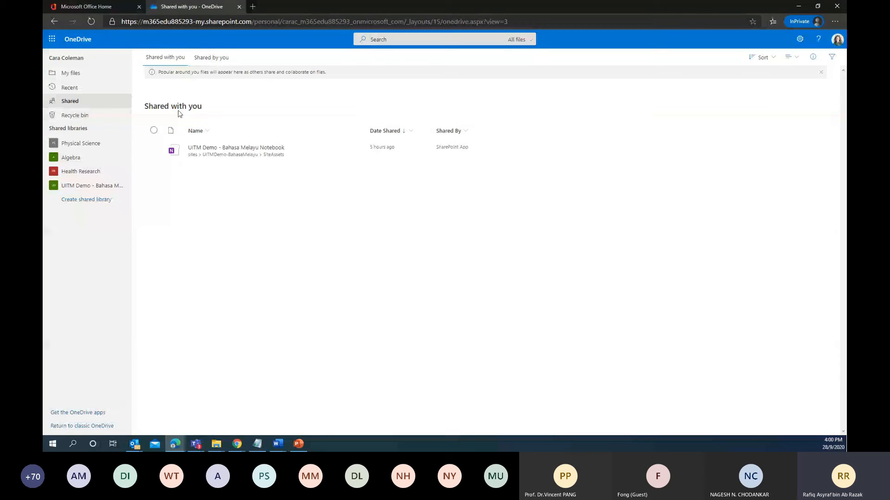
{"action": "left_click", "coordinate": [207, 58]}
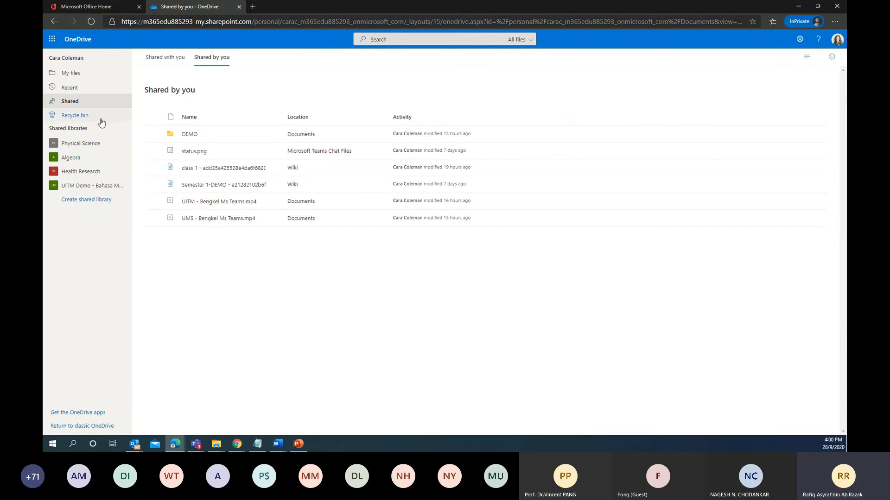
{"action": "left_click", "coordinate": [81, 117]}
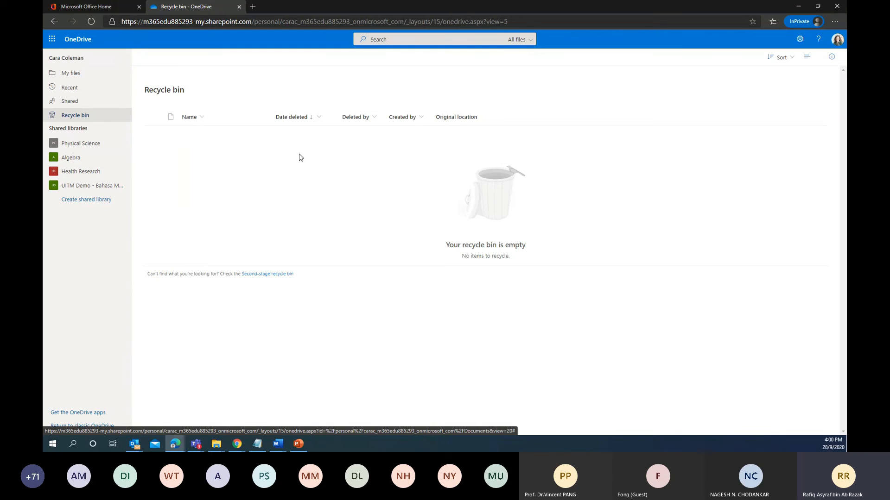
- Return to My files and delete Presentation.pptx
{"action": "left_click", "coordinate": [73, 74]}
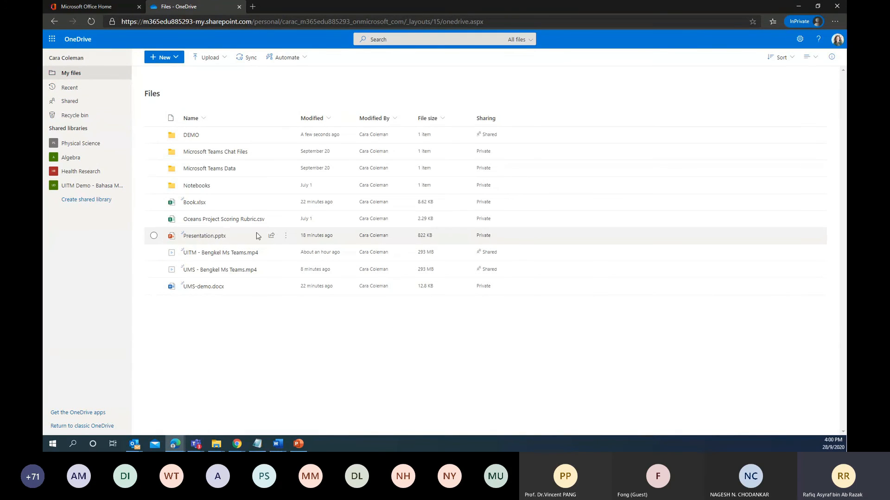
{"action": "left_click", "coordinate": [286, 236]}
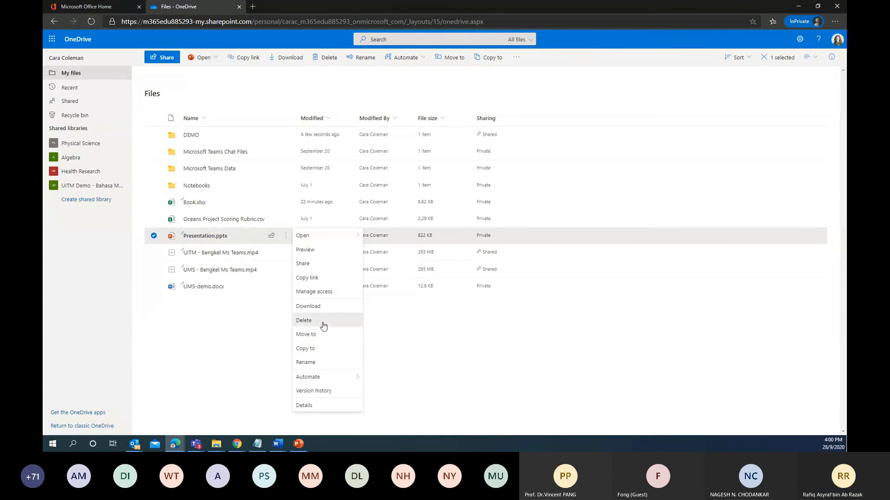
{"action": "left_click", "coordinate": [323, 321]}
{"action": "left_click", "coordinate": [449, 250]}
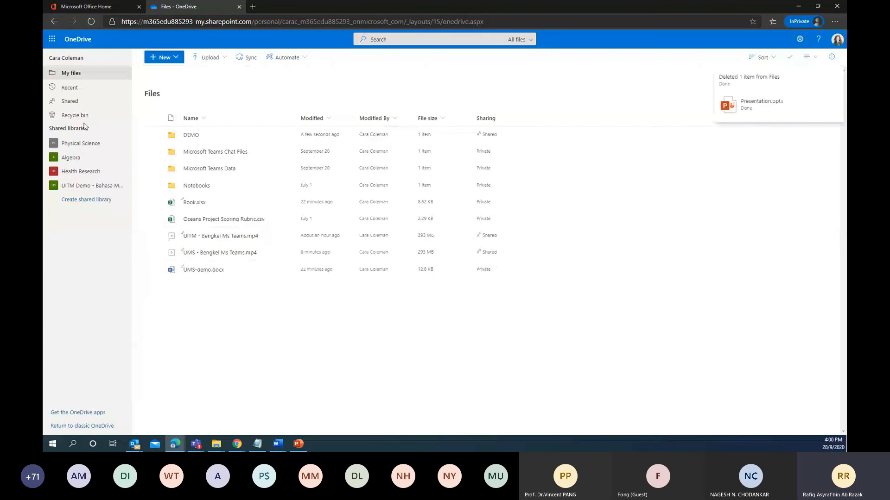
- Reload the OneDrive page and check the recycle bin for the deleted Presentation.pptx
{"action": "left_click", "coordinate": [85, 121]}
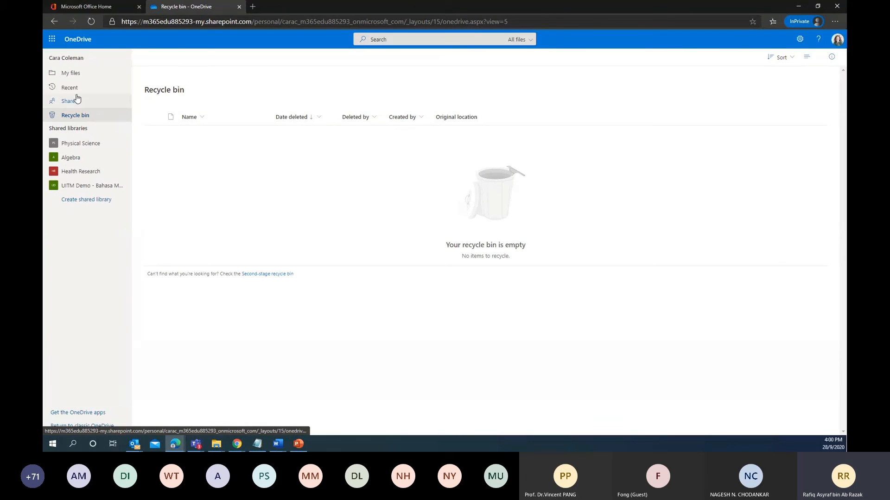
{"action": "left_click", "coordinate": [74, 75]}
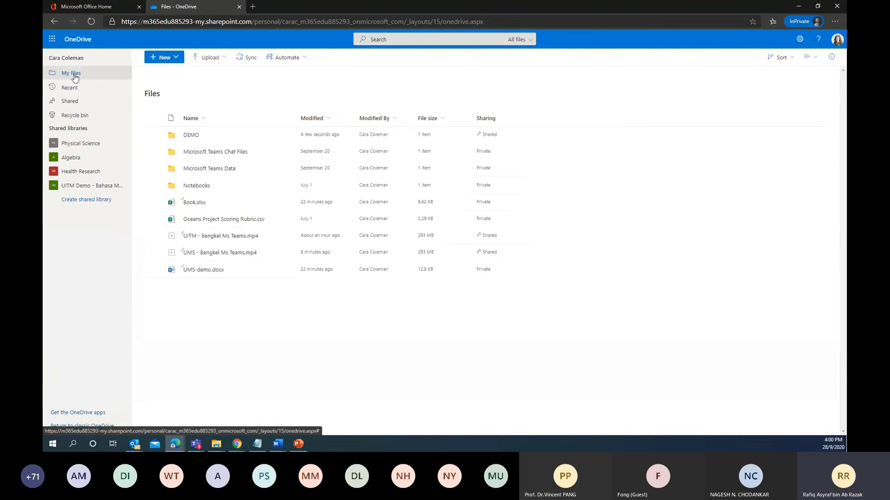
{"action": "right_click", "coordinate": [163, 13]}
{"action": "left_click", "coordinate": [175, 40]}
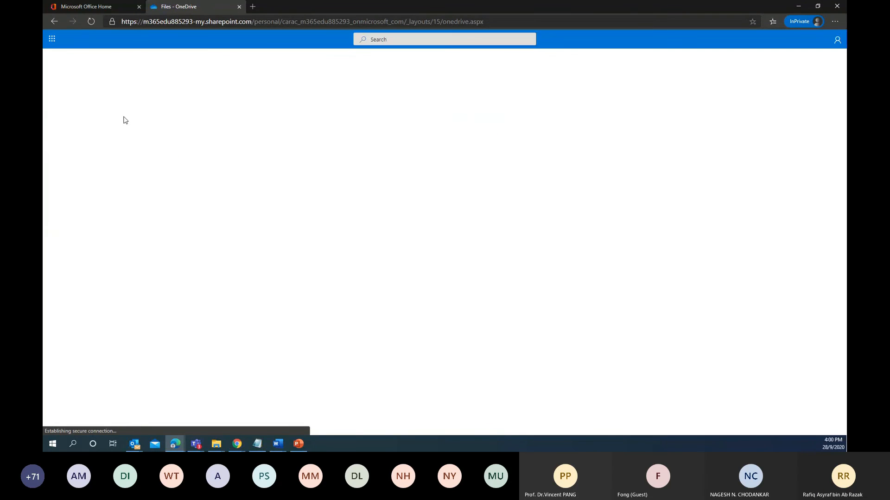
{"action": "left_click", "coordinate": [87, 120]}
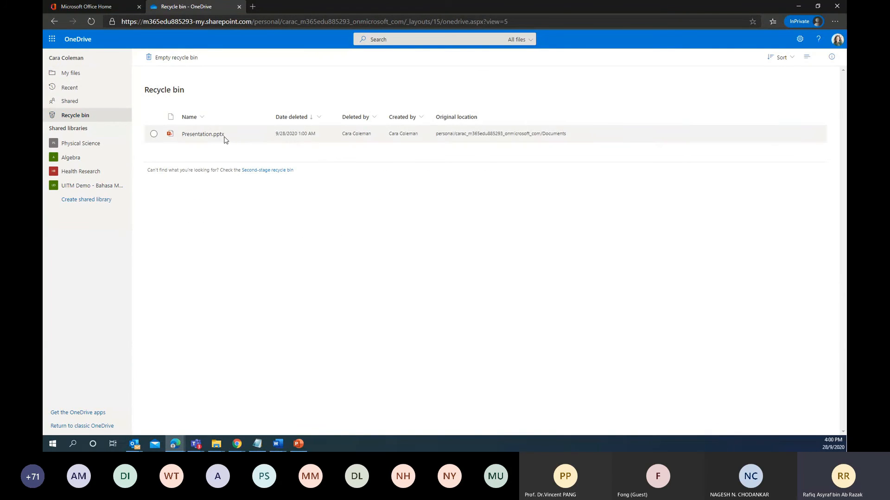
- Select Presentation.pptx in the recycle bin to view its delete and restore options, and open the second-stage recycle bin
{"action": "left_click", "coordinate": [163, 139]}
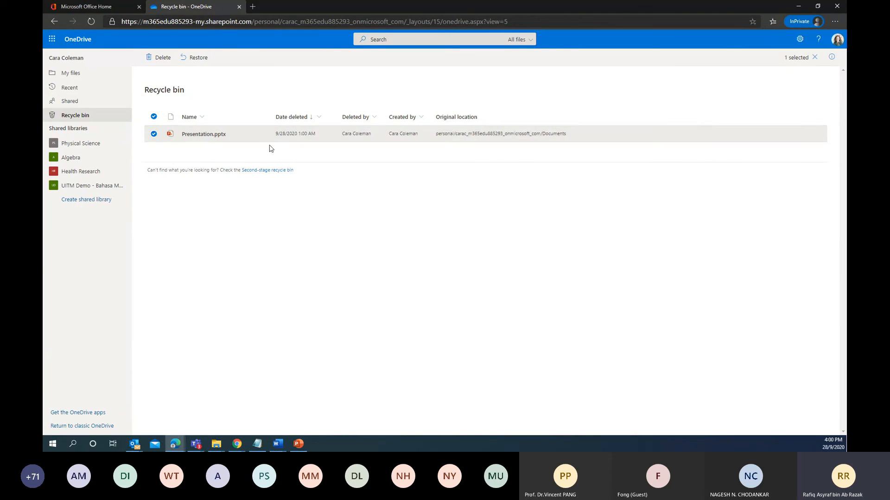
{"action": "left_click", "coordinate": [260, 170]}
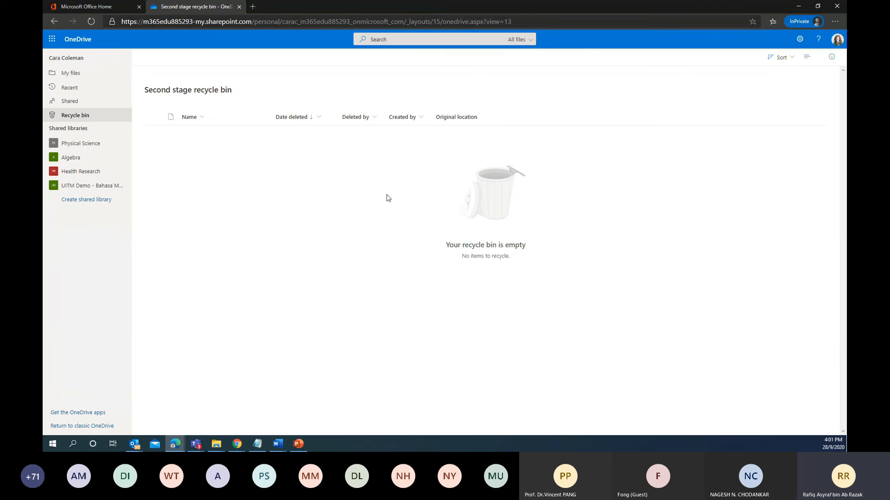
- Leave the second-stage recycle bin, look through the Shared and Recent views, and return to My files
{"action": "left_click", "coordinate": [72, 114]}
{"action": "left_click", "coordinate": [69, 106]}
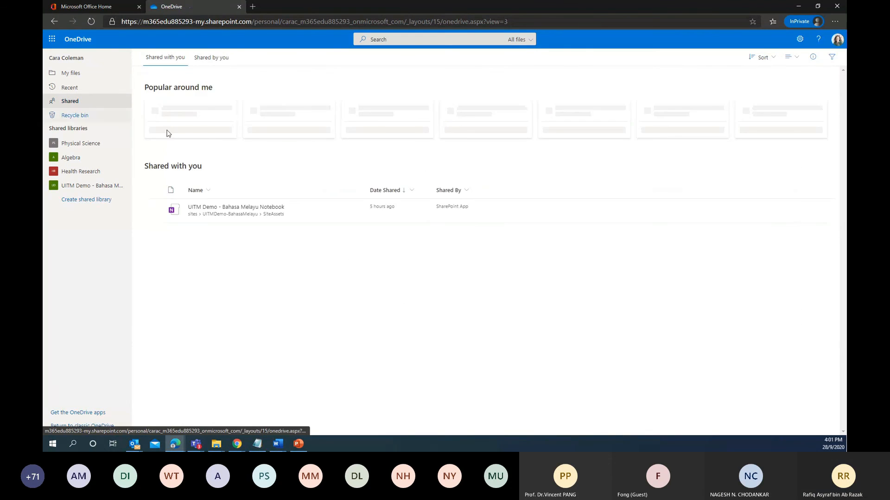
{"action": "left_click", "coordinate": [79, 88]}
{"action": "left_click", "coordinate": [77, 72]}
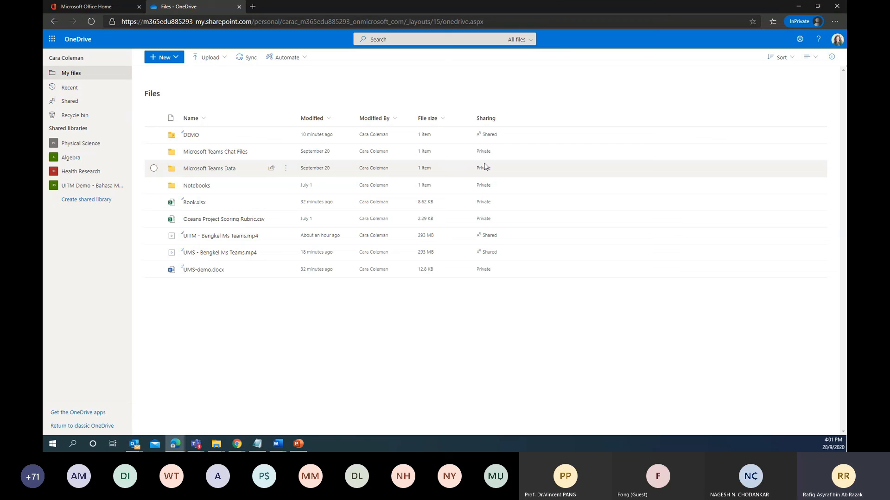
- Create a new folder named Shared in My files
{"action": "left_click", "coordinate": [177, 60]}
{"action": "left_click", "coordinate": [167, 73]}
{"action": "type", "text": "S"}
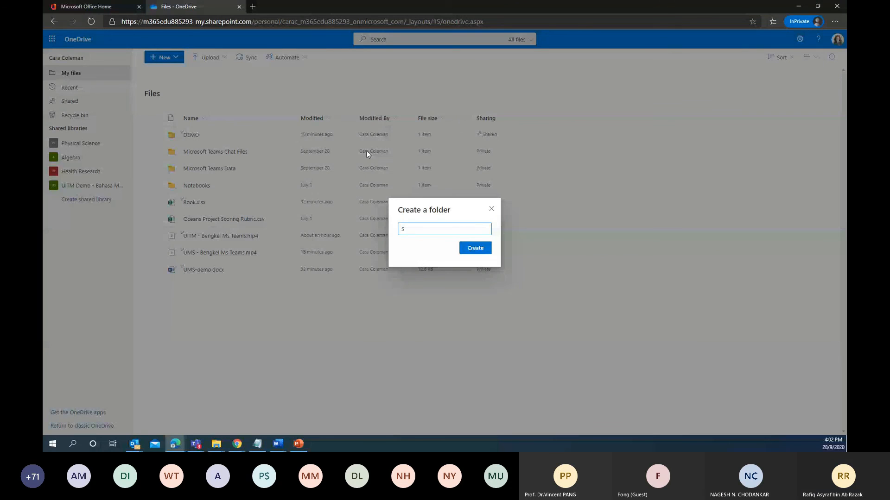
{"action": "type", "text": "hared"}
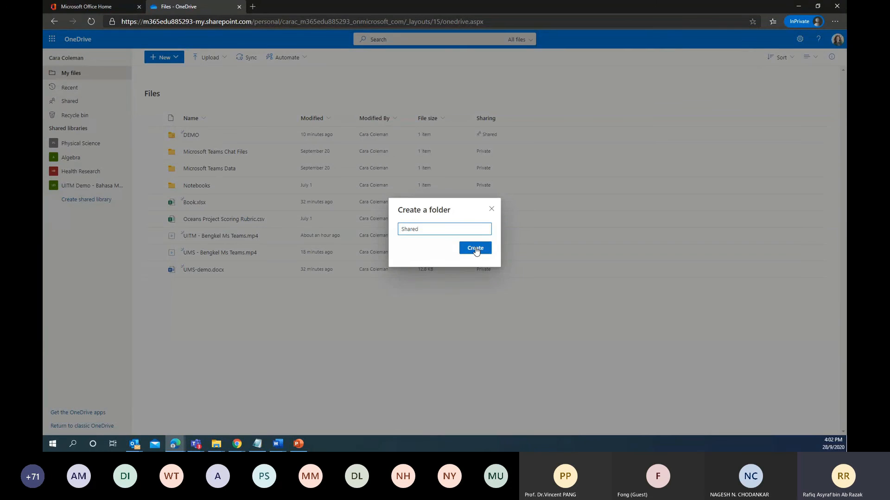
{"action": "left_click", "coordinate": [475, 248]}
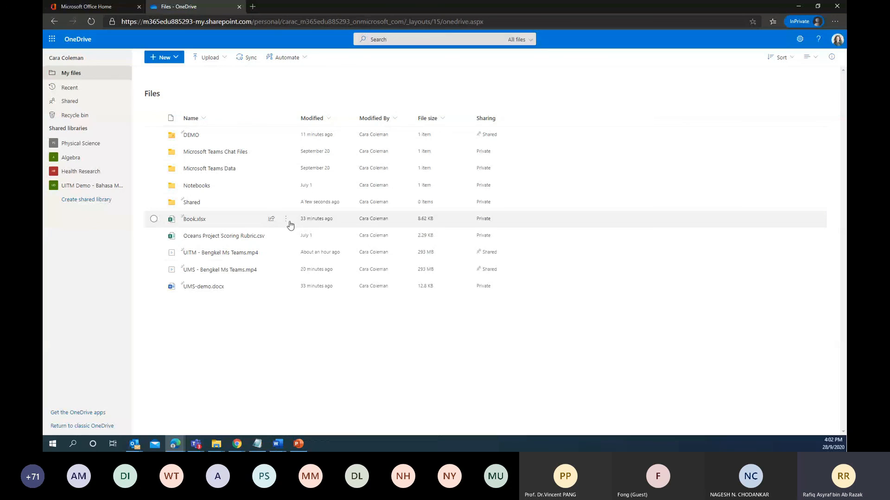
- Look inside the Shared folder, going back to the Files list, and switch to the Microsoft Office Home page
{"action": "left_click", "coordinate": [192, 202]}
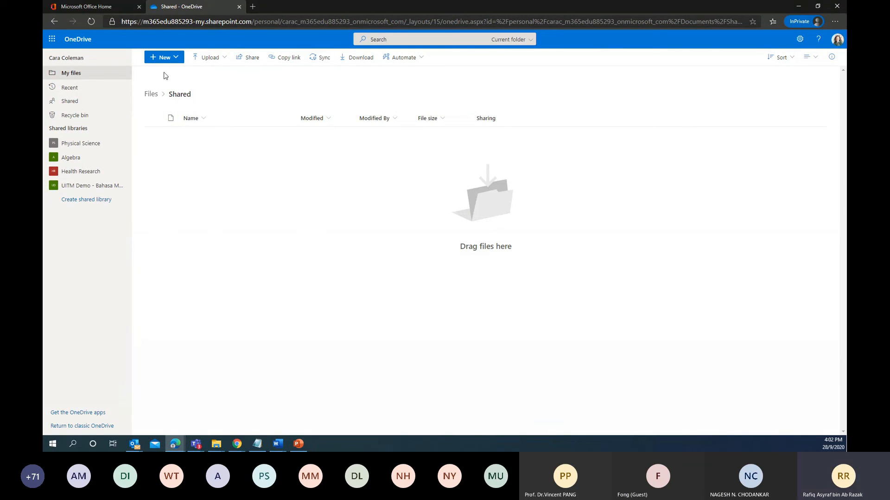
{"action": "left_click", "coordinate": [150, 93]}
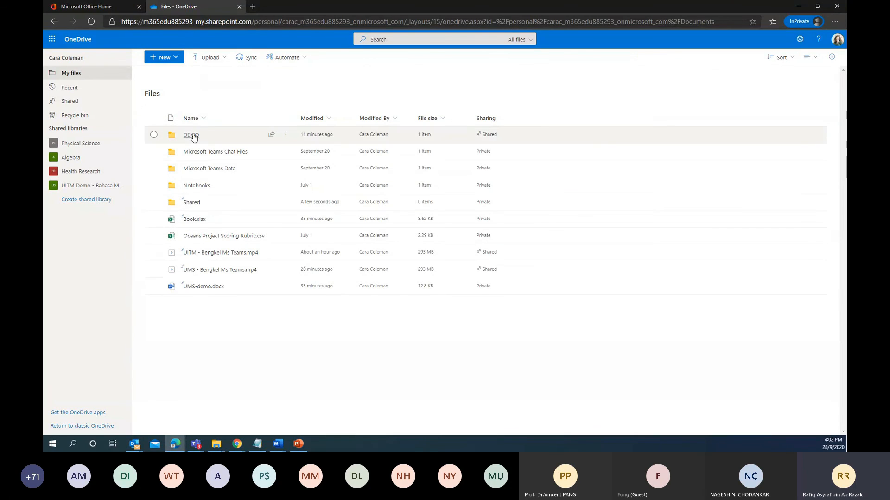
{"action": "left_click", "coordinate": [189, 211]}
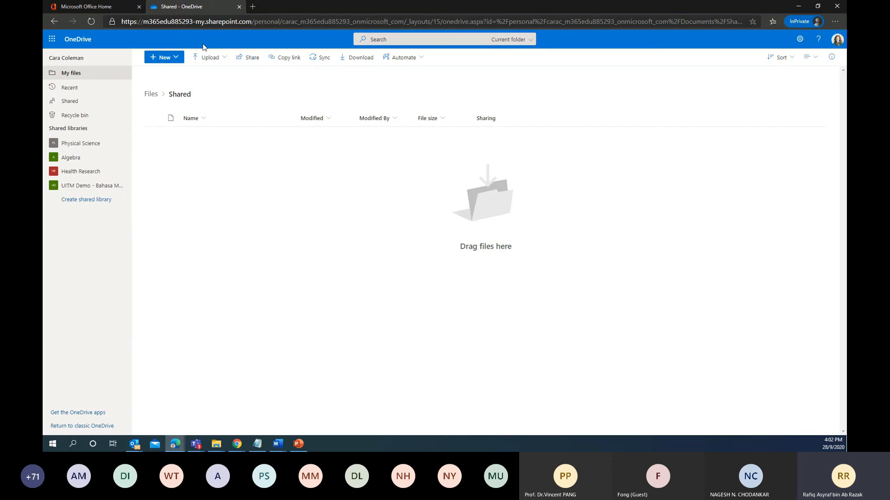
{"action": "left_click", "coordinate": [148, 96]}
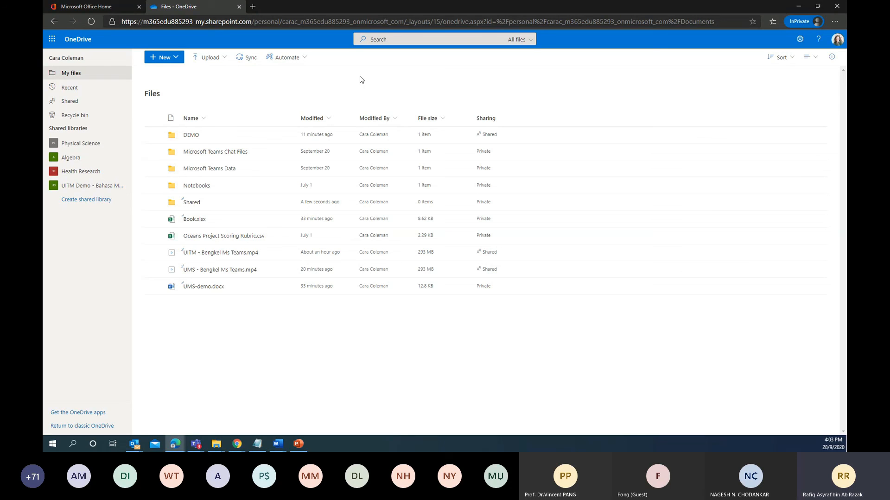
{"action": "left_click", "coordinate": [112, 8]}
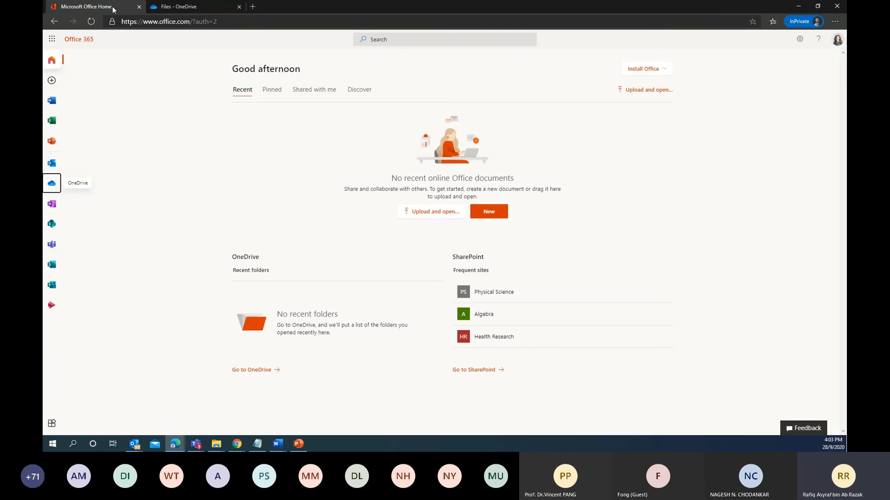